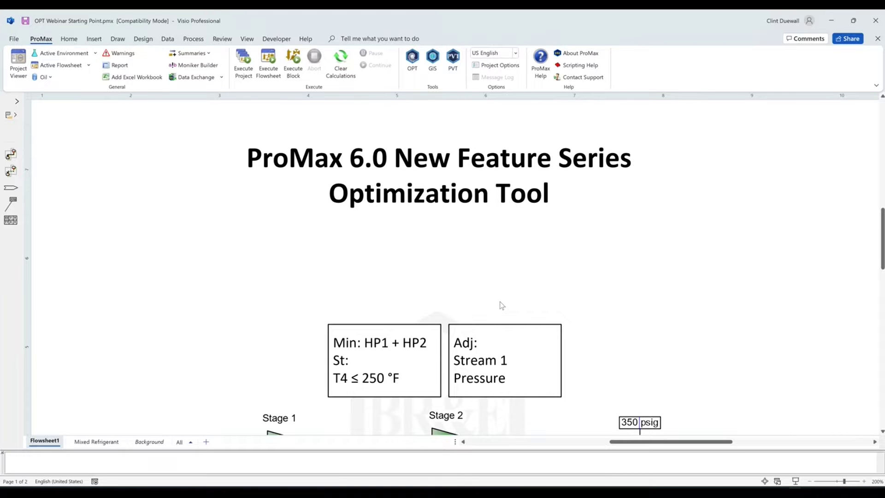
- Scroll down to bring the Stage 1/Stage 2 compressor flowsheet into view below the Min/Adj boxes
{"action": "scroll", "coordinate": [501, 305], "scroll_direction": "down", "scroll_amount": 5}
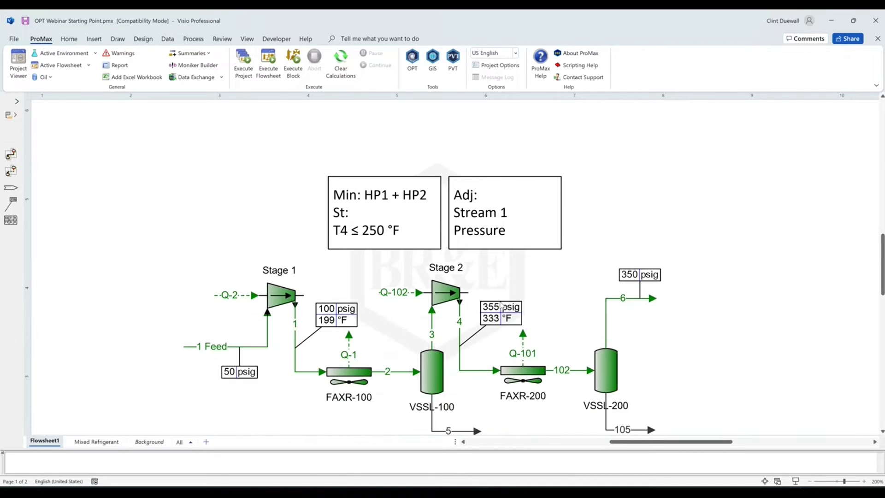
{"action": "scroll", "coordinate": [501, 305], "scroll_direction": "down", "scroll_amount": 1}
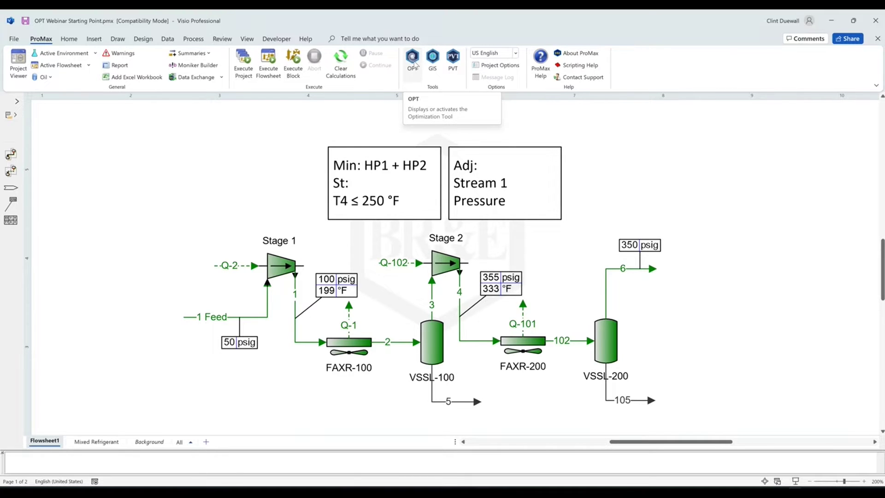
- Add the Stage 1 compressor's Power (4938.21 hp) to the Compressor OPT case as a variable
{"action": "left_click", "coordinate": [413, 62]}
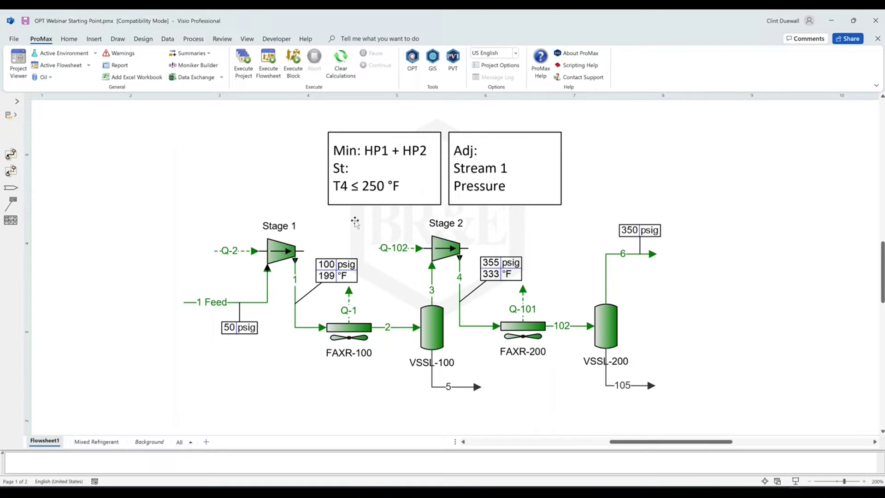
{"action": "scroll", "coordinate": [353, 221], "scroll_direction": "up", "scroll_amount": 1}
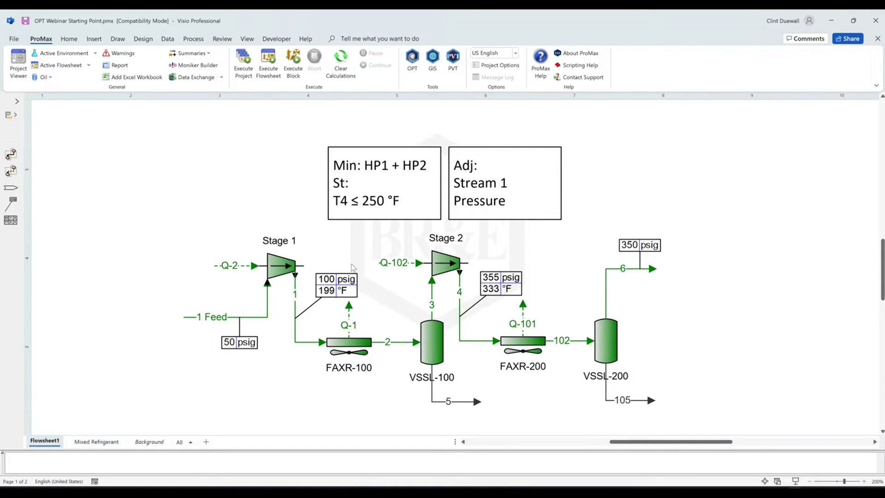
{"action": "double_click", "coordinate": [285, 271]}
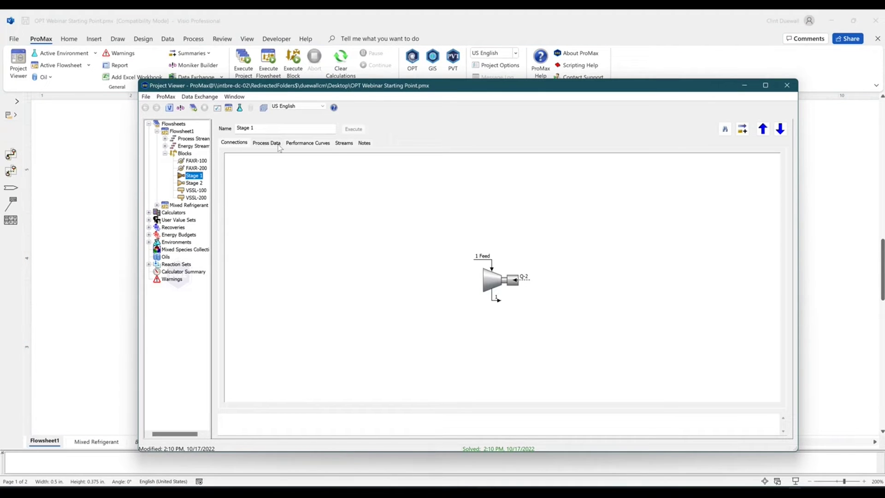
{"action": "left_click", "coordinate": [277, 144]}
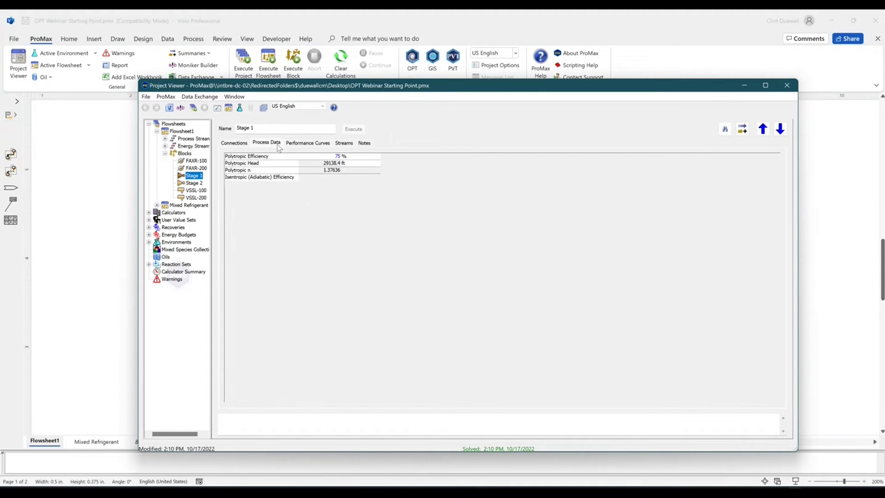
{"action": "scroll", "coordinate": [402, 261], "scroll_direction": "up", "scroll_amount": 4}
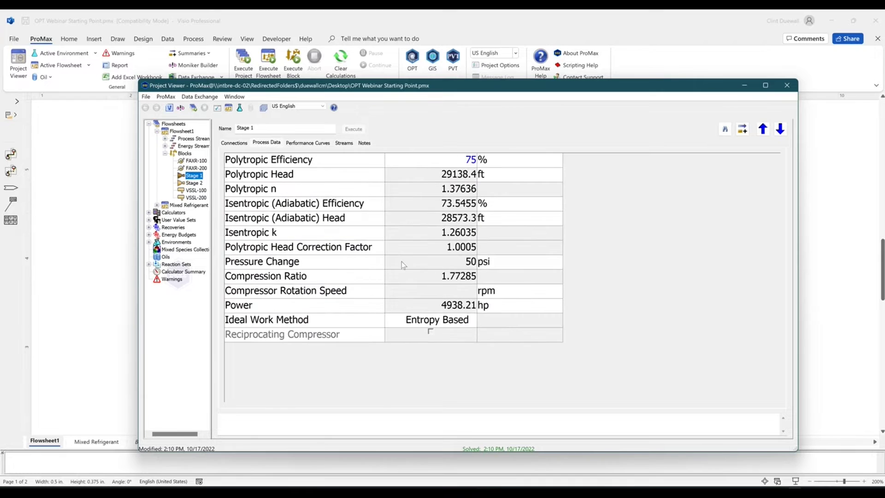
{"action": "mouse_move", "coordinate": [402, 263]}
{"action": "mouse_move", "coordinate": [442, 307]}
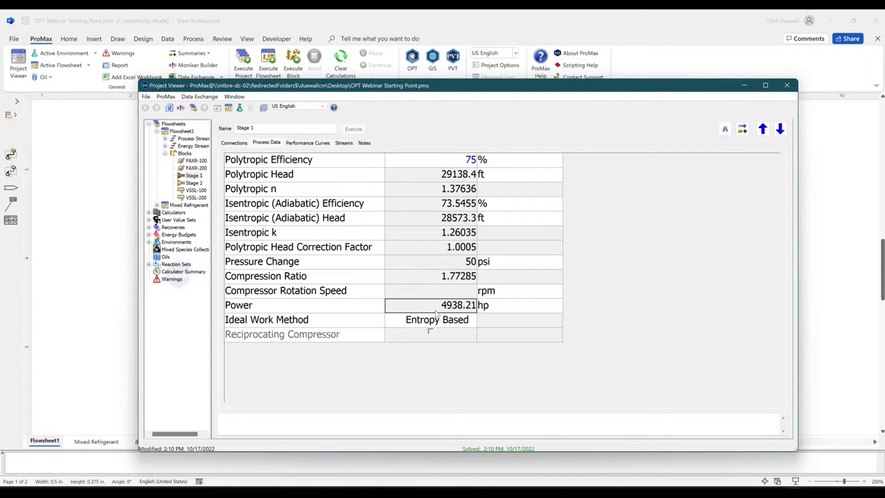
{"action": "right_click", "coordinate": [436, 311]}
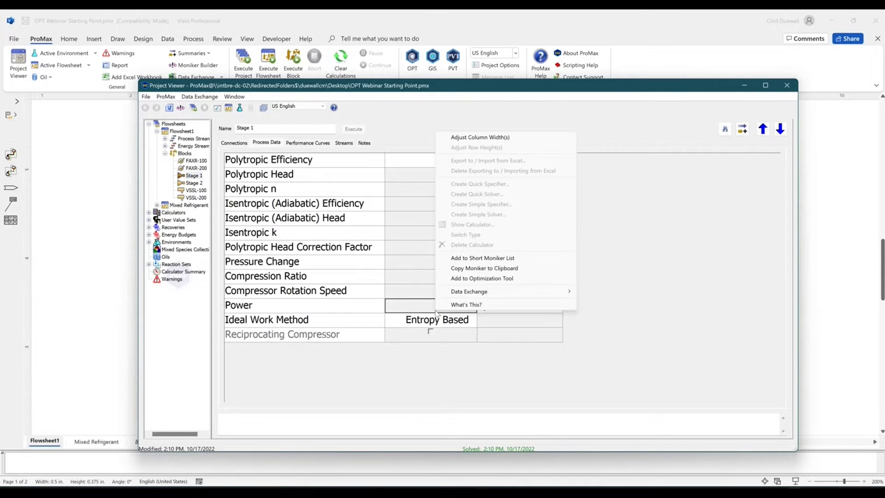
{"action": "left_click", "coordinate": [468, 279]}
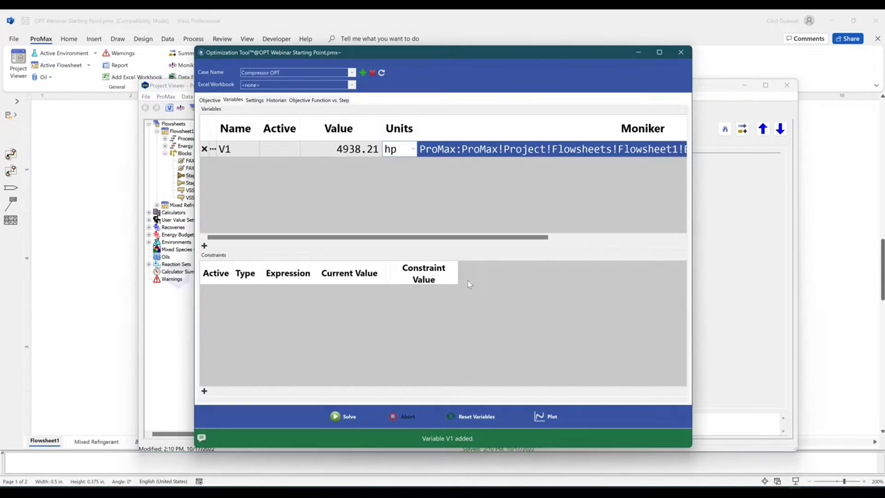
- Rename the new variable V1 to HP1
{"action": "left_click", "coordinate": [213, 150]}
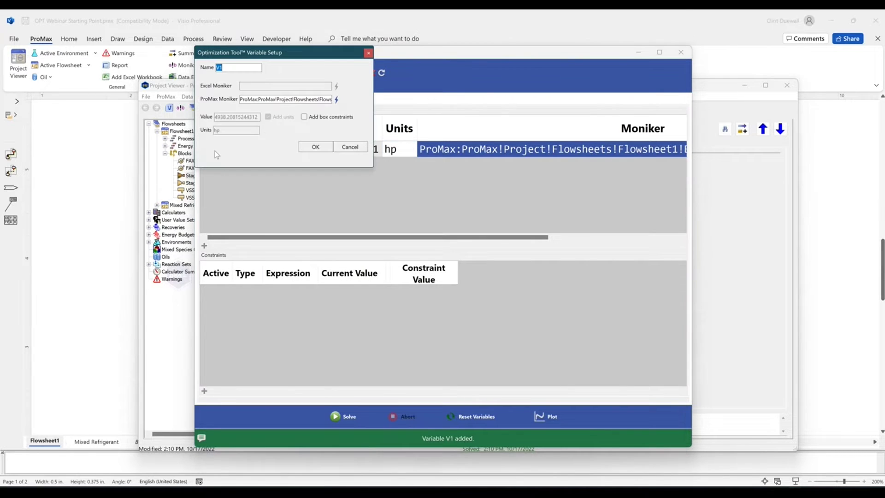
{"action": "left_click_drag", "start_coordinate": [261, 59], "coordinate": [397, 168]}
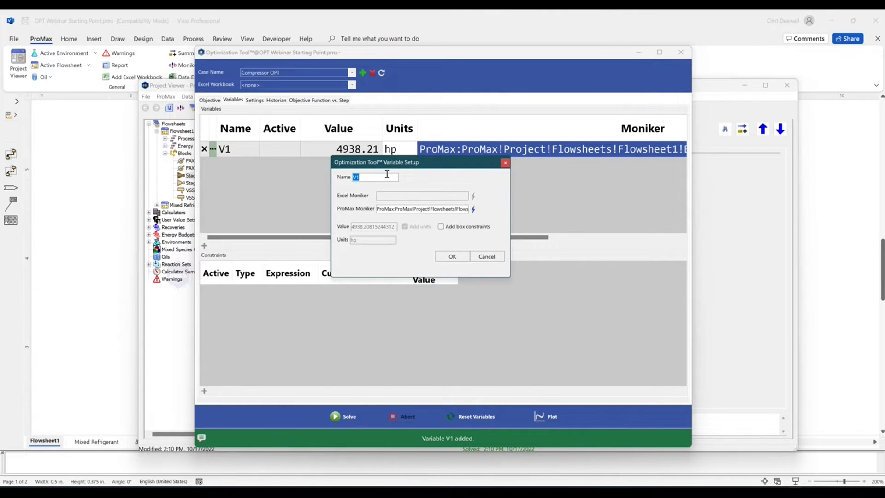
{"action": "type", "text": "HP1"}
{"action": "left_click", "coordinate": [463, 256]}
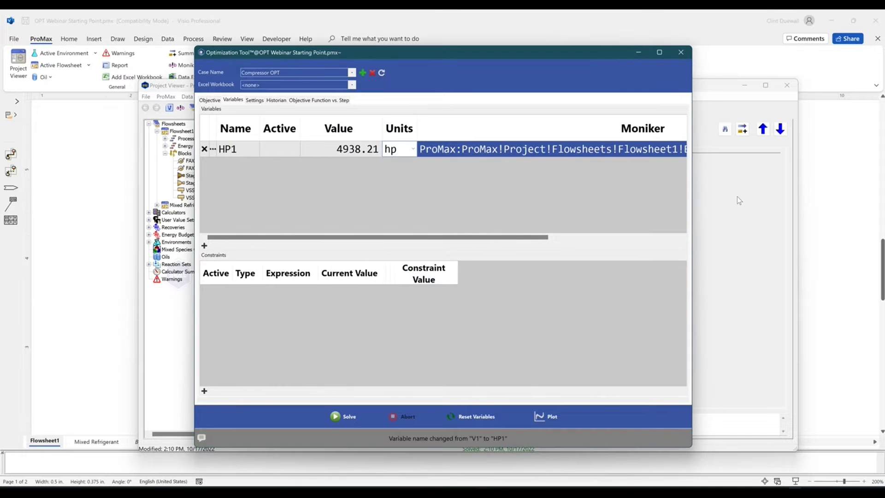
- Add the Stage 2 compressor's Power (11670.1 hp) to the Compressor OPT case as a variable
{"action": "left_click", "coordinate": [748, 194]}
{"action": "left_click", "coordinate": [812, 187]}
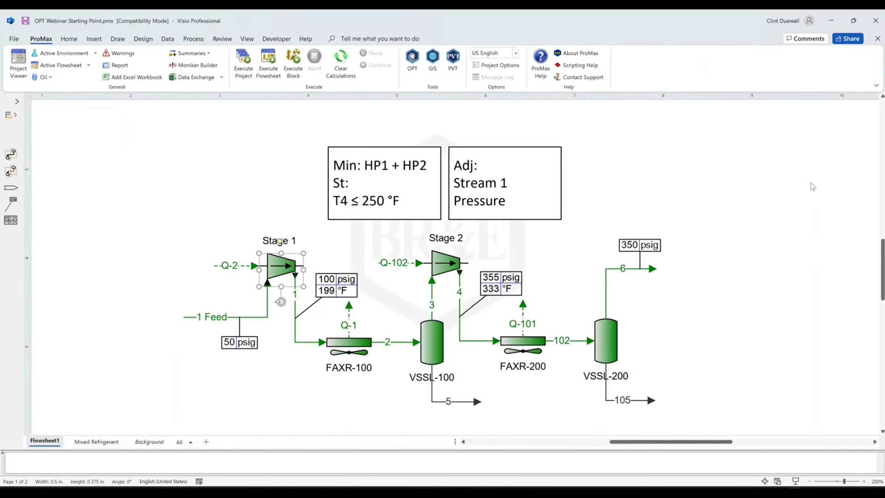
{"action": "double_click", "coordinate": [450, 261]}
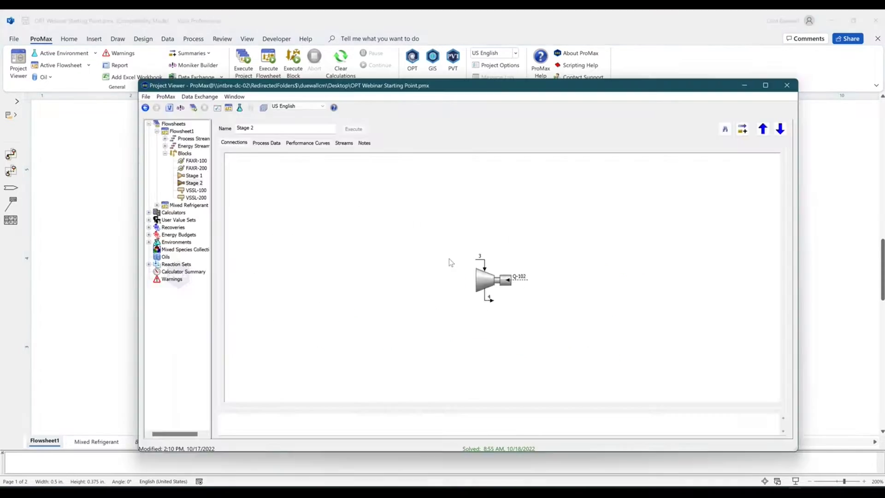
{"action": "left_click", "coordinate": [277, 144]}
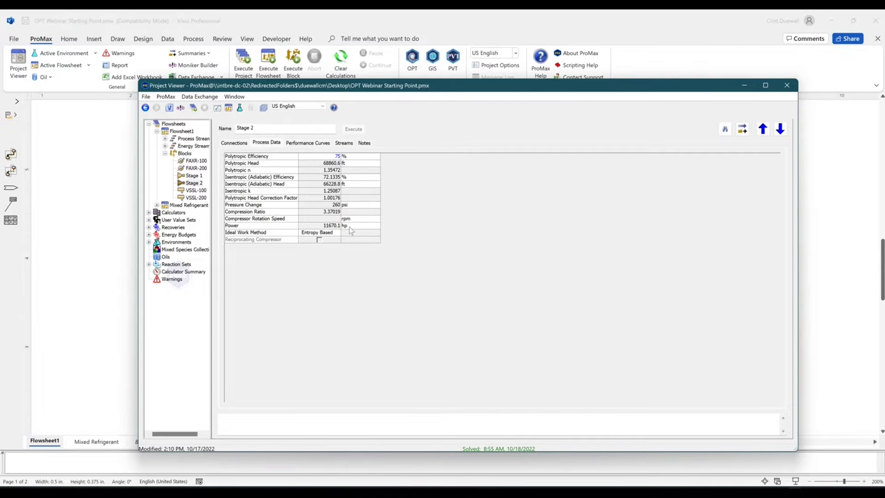
{"action": "scroll", "coordinate": [350, 231], "scroll_direction": "up", "scroll_amount": 2}
{"action": "left_click", "coordinate": [411, 280]}
{"action": "right_click", "coordinate": [413, 282]}
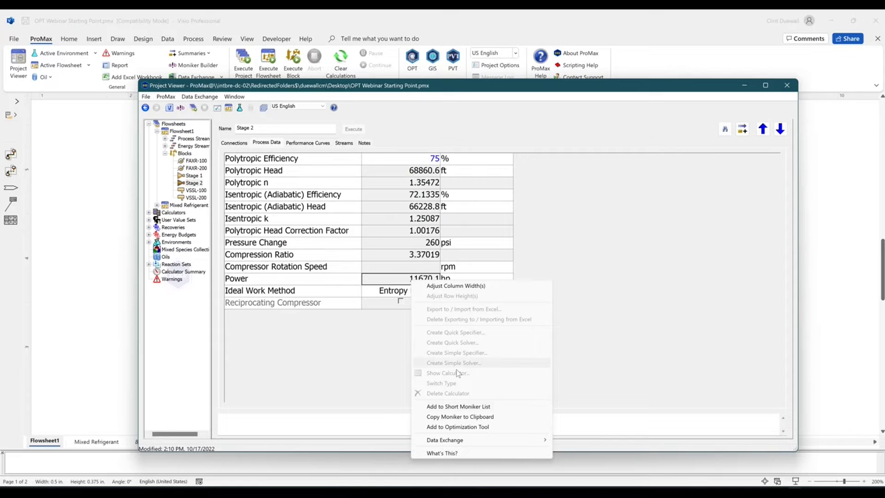
{"action": "left_click", "coordinate": [458, 427]}
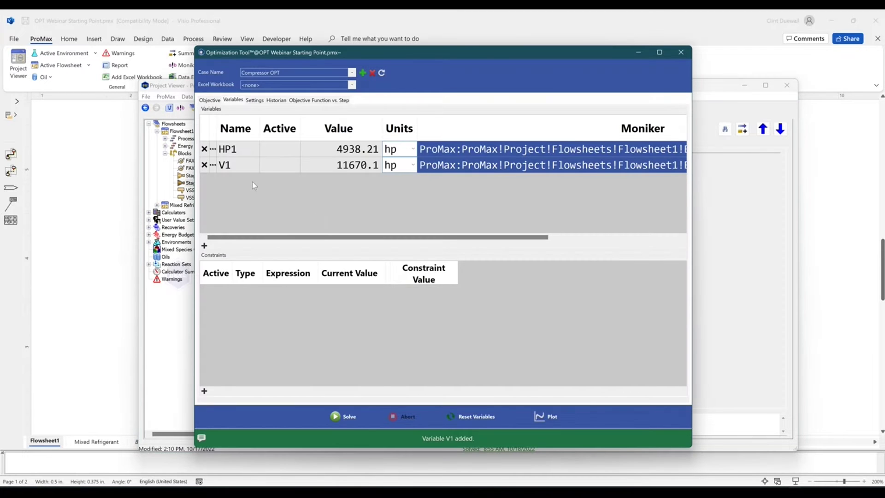
- Rename the new variable V1 to HP2
{"action": "left_click", "coordinate": [213, 165]}
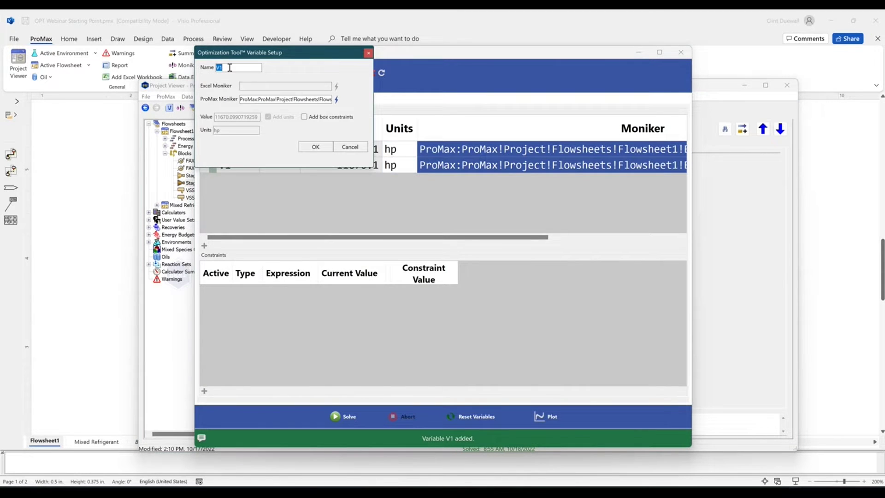
{"action": "type", "text": "HP2"}
{"action": "left_click", "coordinate": [315, 147]}
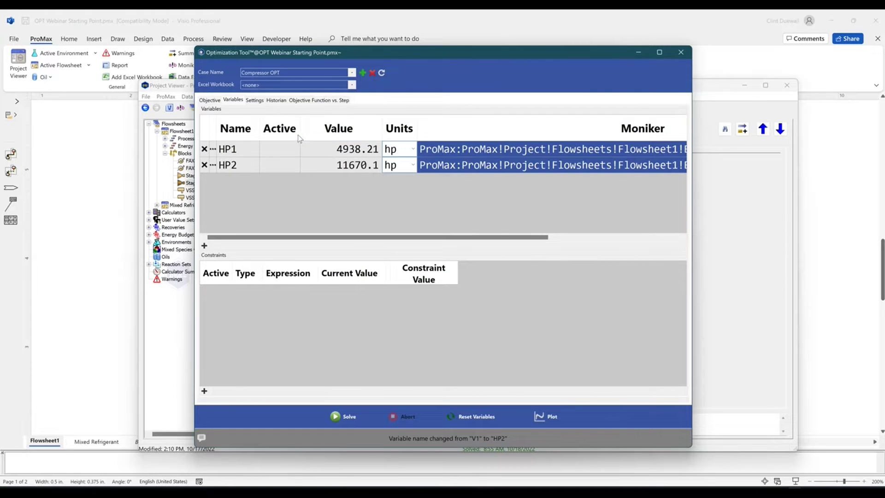
- Set the objective function expression to HP1 + HP2 on the Objective tab
{"action": "left_click", "coordinate": [218, 103]}
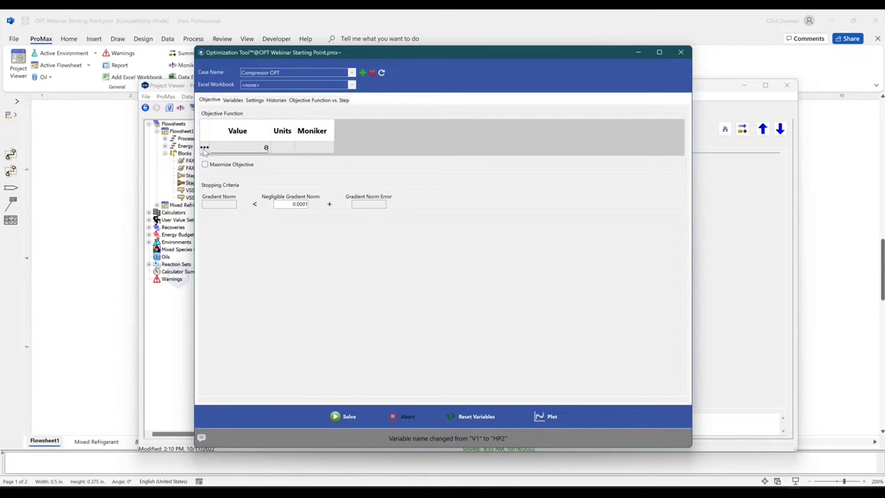
{"action": "left_click", "coordinate": [204, 148]}
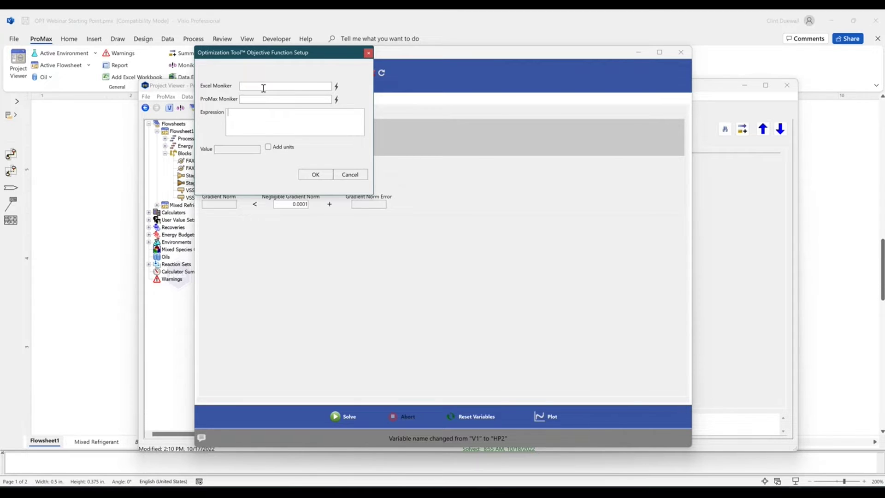
{"action": "left_click", "coordinate": [247, 121]}
{"action": "type", "text": "HP1 + HP2"}
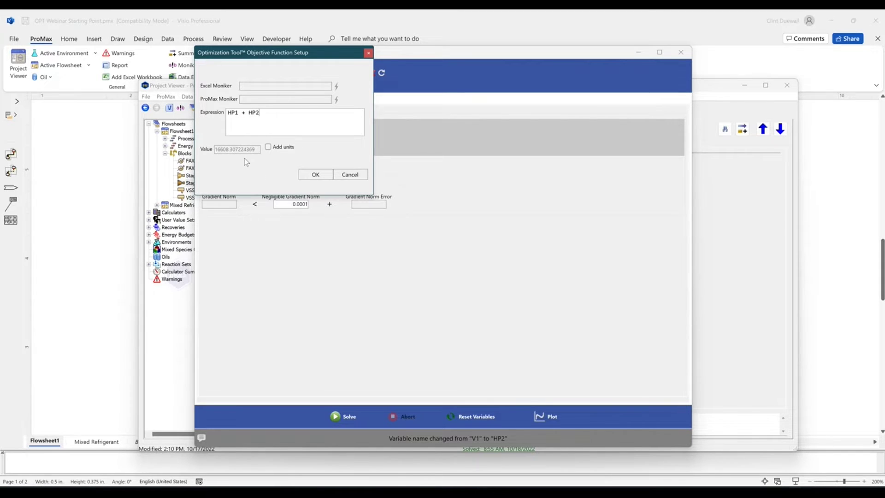
{"action": "left_click", "coordinate": [316, 174]}
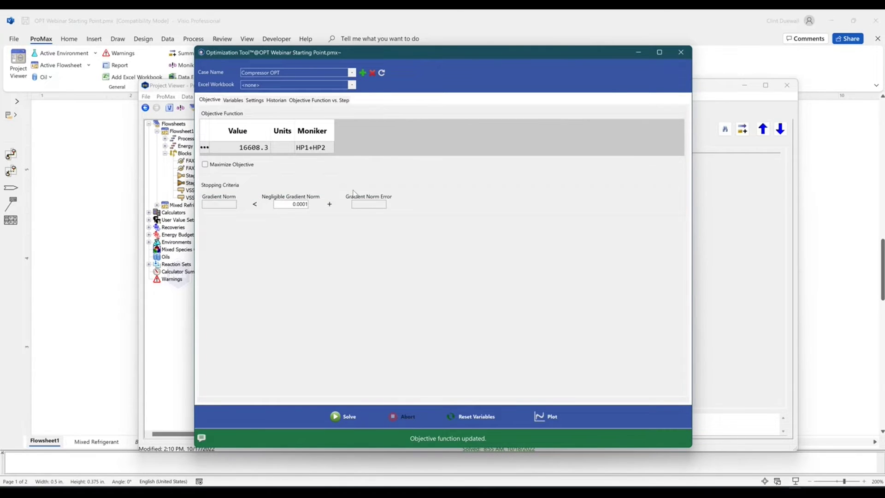
- Add stream 4's temperature (333.241 °F) to the Compressor OPT case as a variable
{"action": "left_click", "coordinate": [99, 265]}
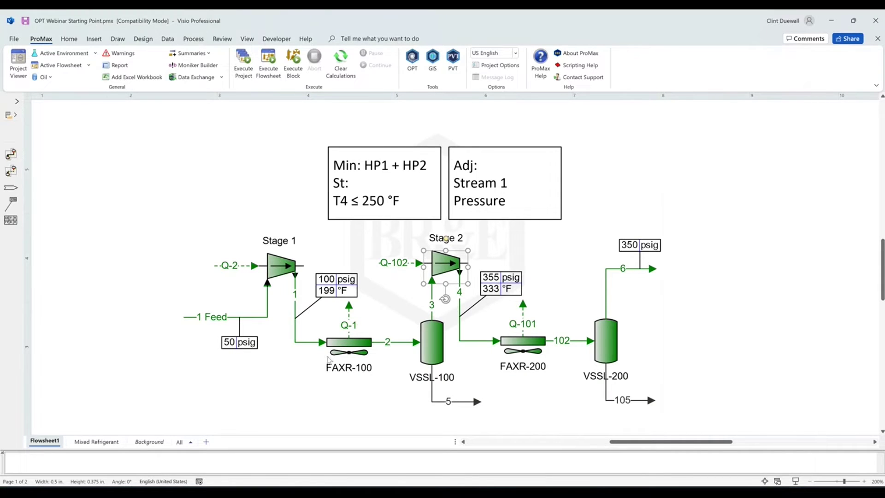
{"action": "left_click", "coordinate": [533, 251]}
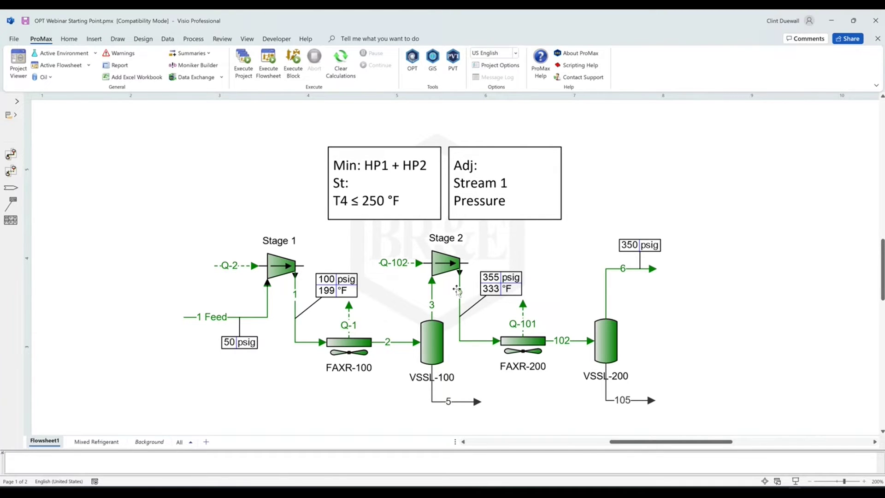
{"action": "double_click", "coordinate": [456, 289]}
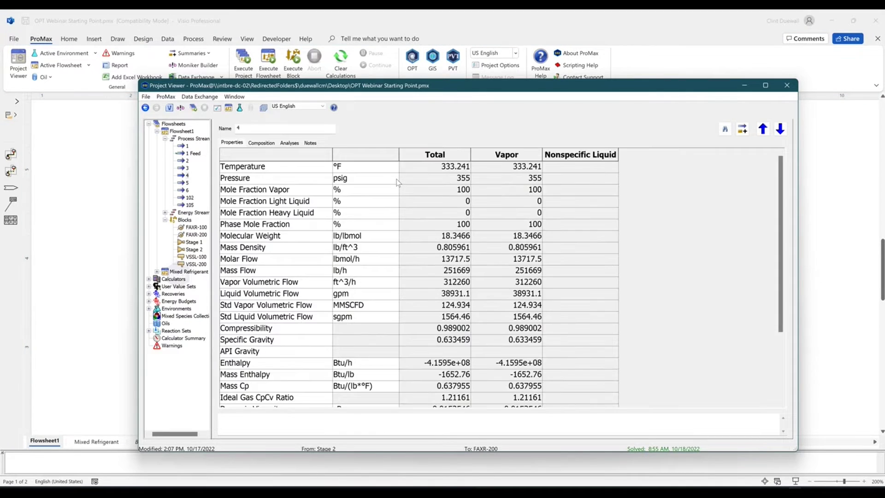
{"action": "scroll", "coordinate": [439, 196], "scroll_direction": "up", "scroll_amount": 2}
{"action": "right_click", "coordinate": [516, 179]}
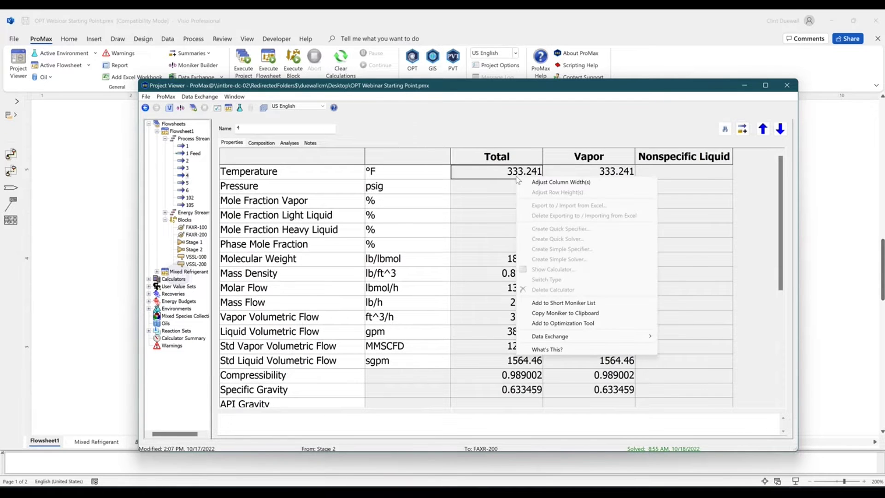
{"action": "left_click", "coordinate": [547, 325]}
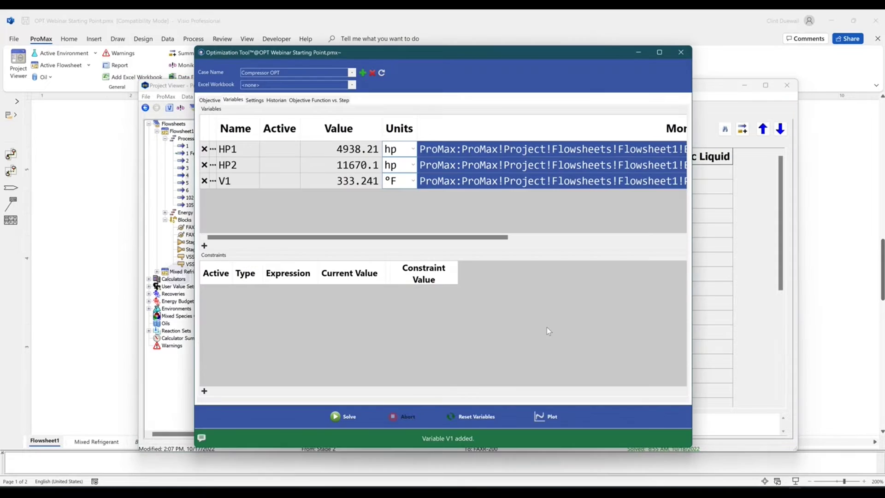
- Rename the temperature variable to T4 and give it an upper bound of 250
{"action": "left_click", "coordinate": [213, 180]}
{"action": "type", "text": "T4"}
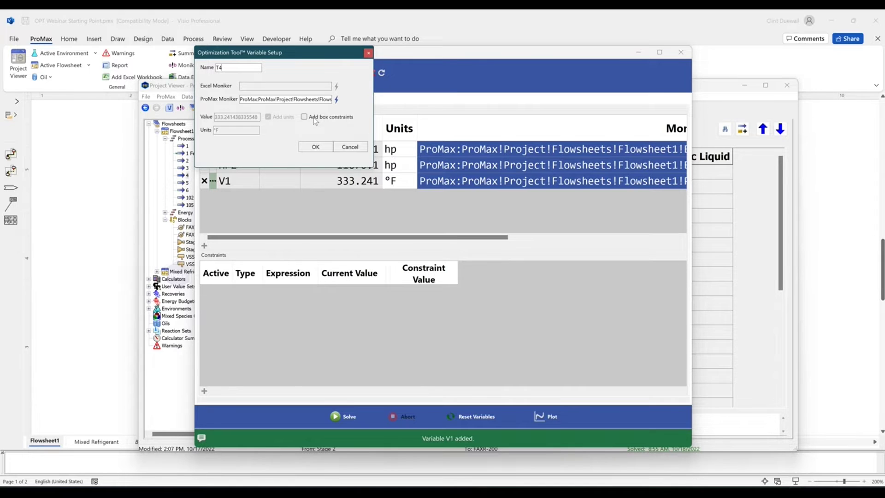
{"action": "left_click", "coordinate": [315, 118]}
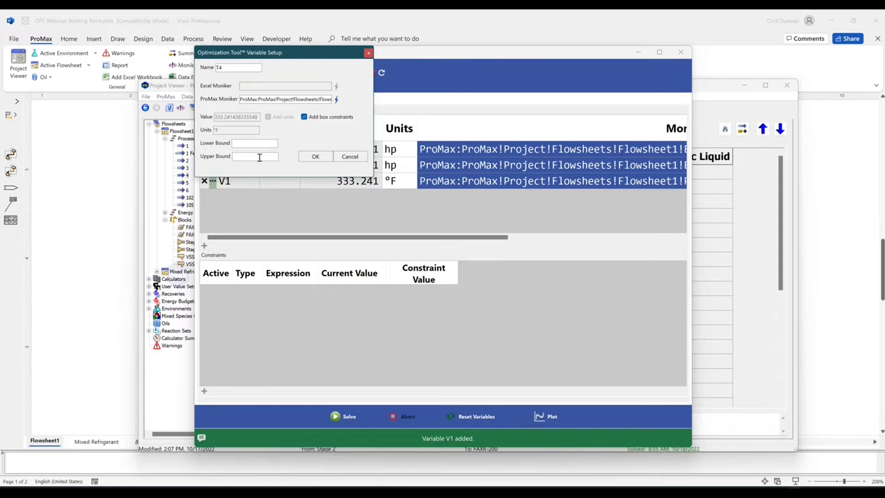
{"action": "left_click", "coordinate": [260, 157]}
{"action": "type", "text": "250"}
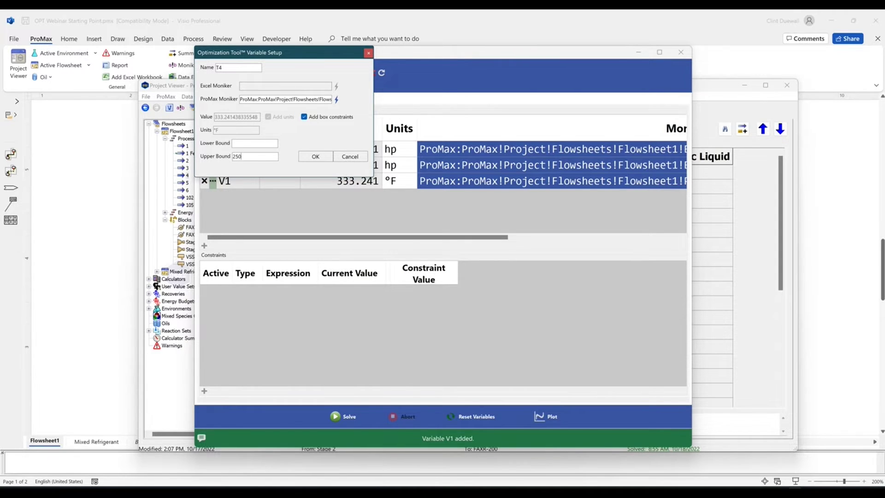
{"action": "left_click", "coordinate": [316, 157]}
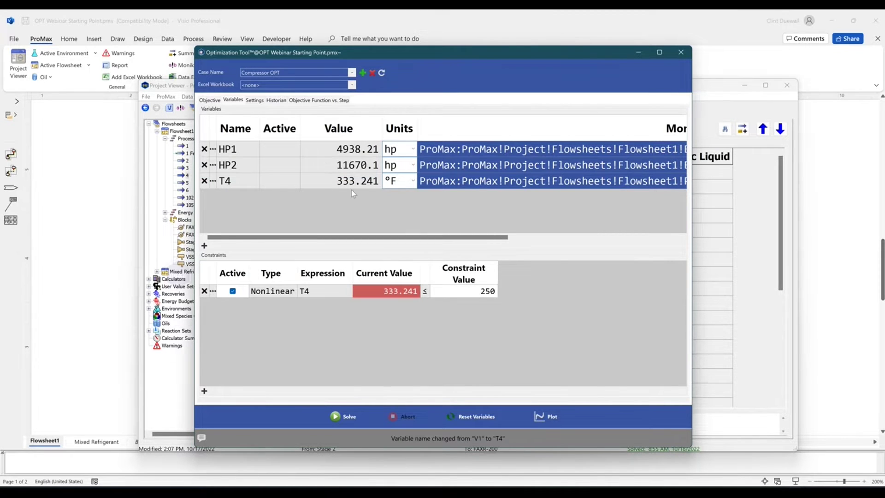
{"action": "scroll", "coordinate": [394, 333], "scroll_direction": "up", "scroll_amount": 4}
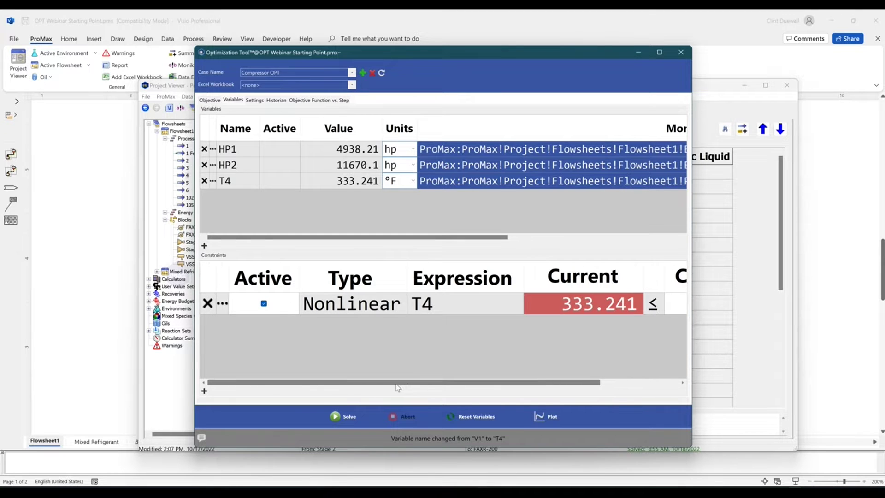
{"action": "left_click_drag", "start_coordinate": [399, 386], "coordinate": [476, 381]}
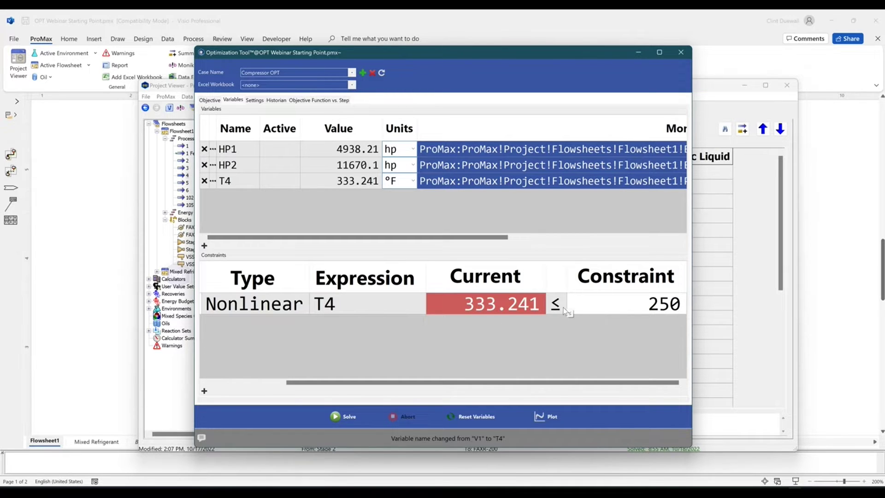
{"action": "left_click", "coordinate": [644, 310]}
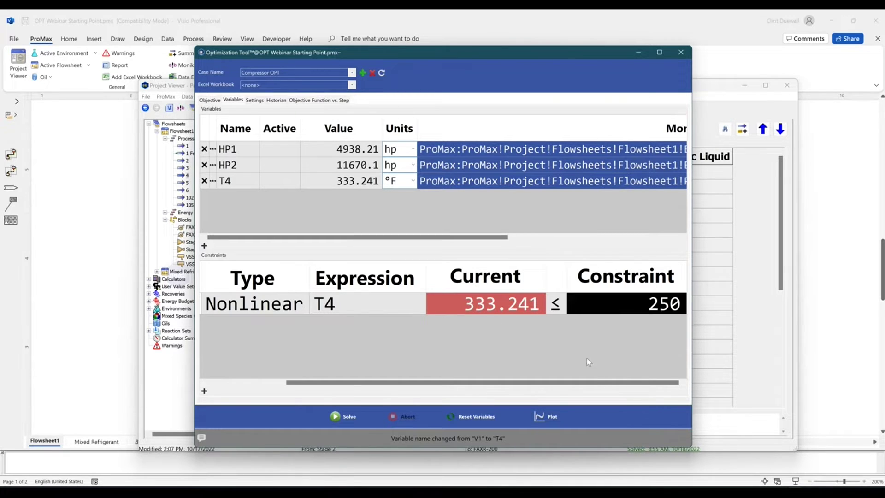
{"action": "left_click", "coordinate": [501, 311]}
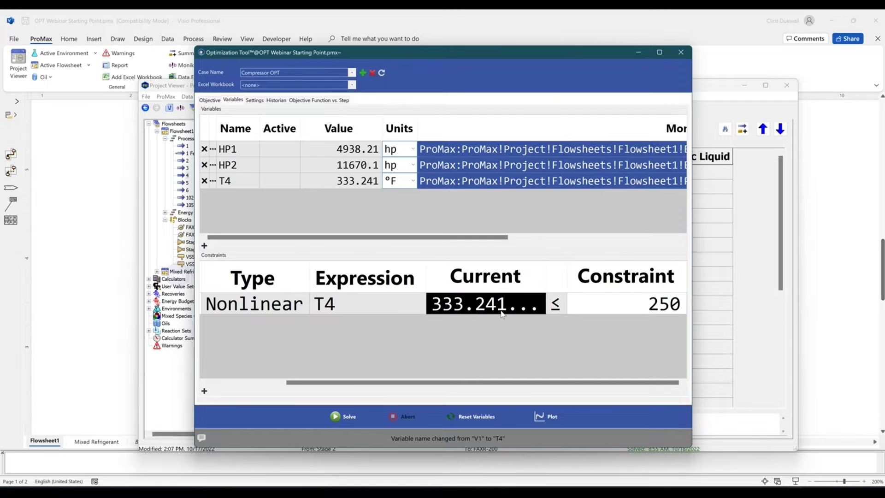
{"action": "left_click", "coordinate": [392, 305]}
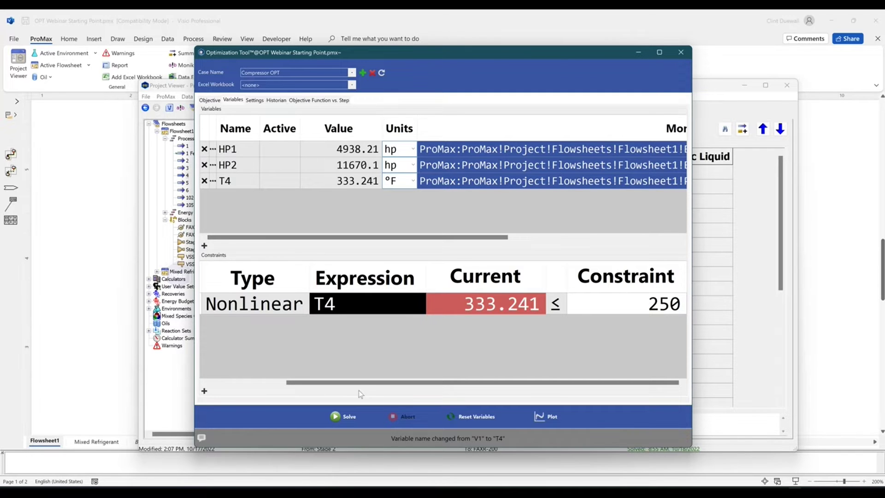
{"action": "left_click_drag", "start_coordinate": [364, 382], "coordinate": [240, 382]}
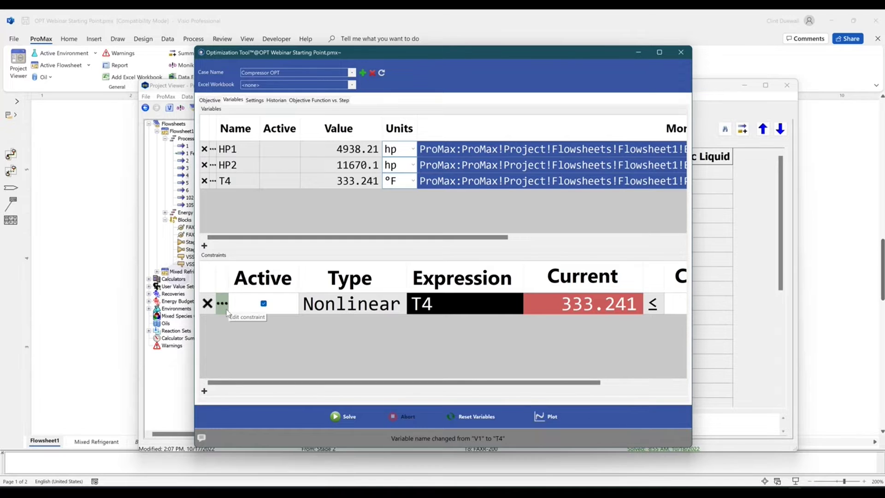
{"action": "left_click", "coordinate": [227, 312]}
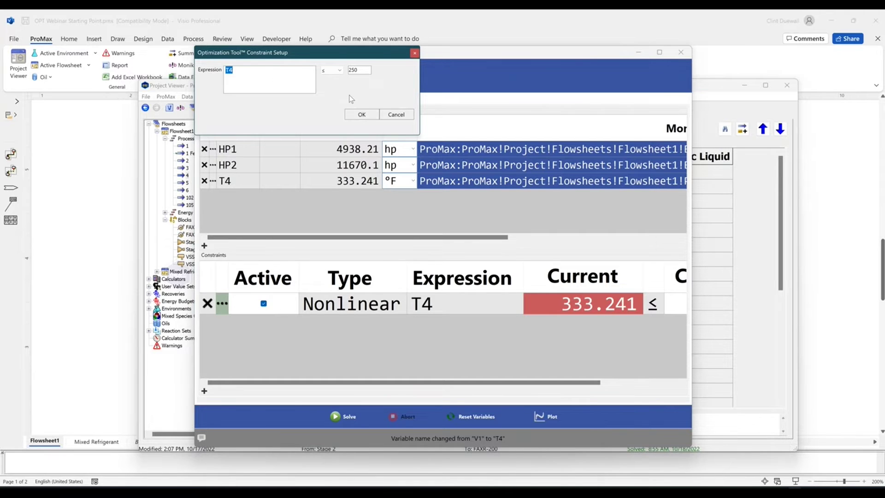
{"action": "left_click", "coordinate": [361, 113]}
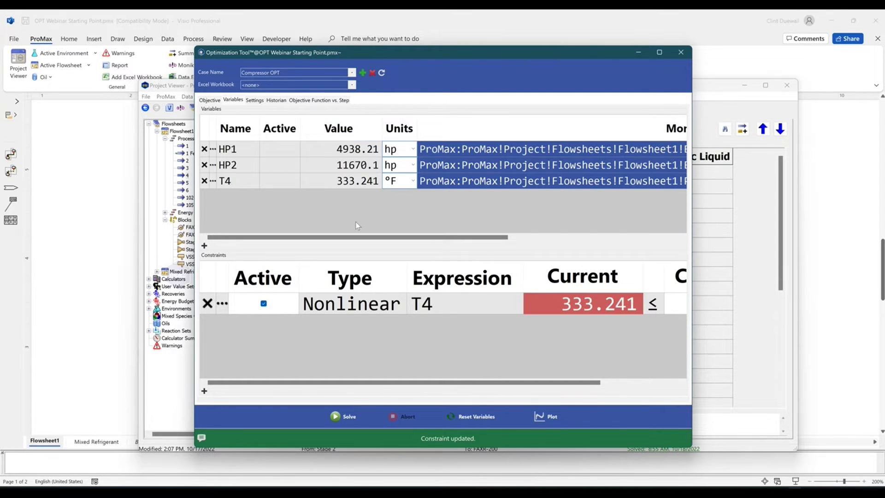
- Add stream 1's pressure to the Optimization Tool as variable V1
{"action": "left_click", "coordinate": [825, 243]}
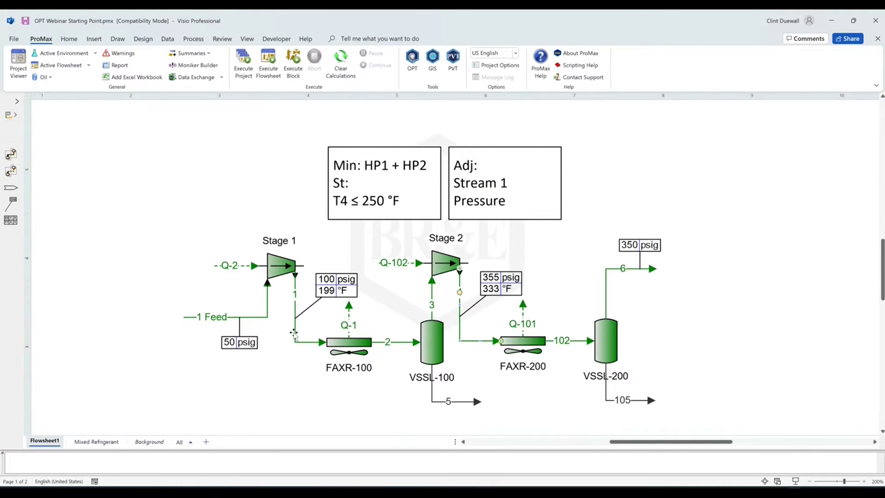
{"action": "double_click", "coordinate": [294, 329]}
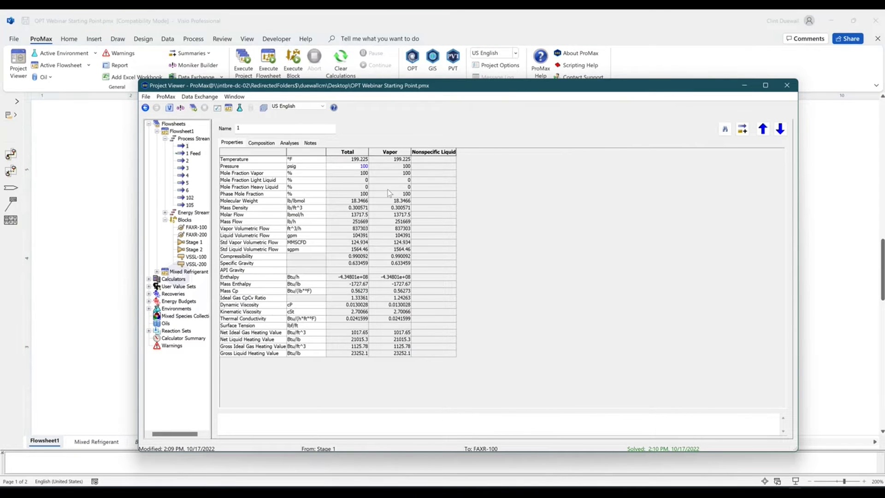
{"action": "scroll", "coordinate": [388, 189], "scroll_direction": "up", "scroll_amount": 3}
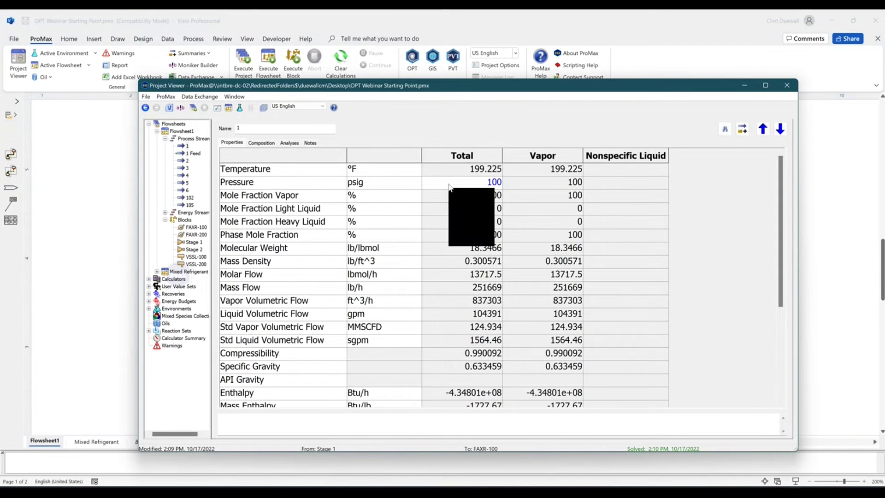
{"action": "right_click", "coordinate": [450, 184]}
{"action": "left_click", "coordinate": [495, 330]}
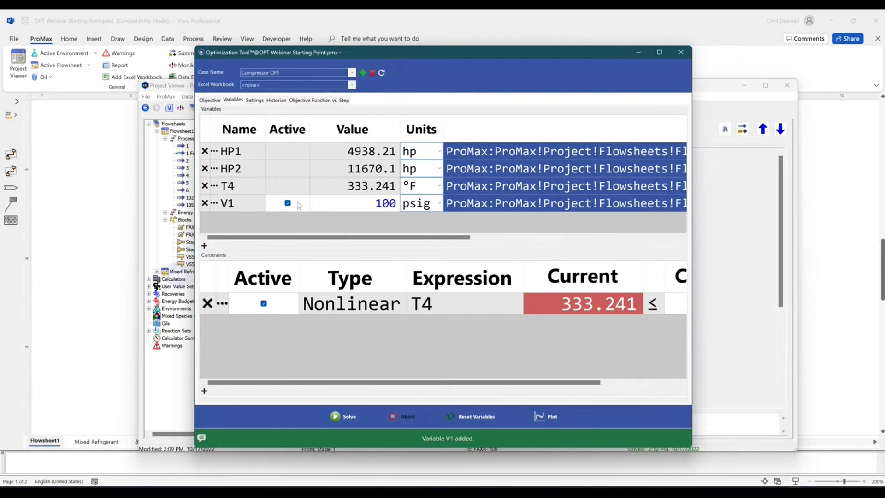
- Change V1's starting value from 100 to 110 psig
{"action": "left_click", "coordinate": [372, 206]}
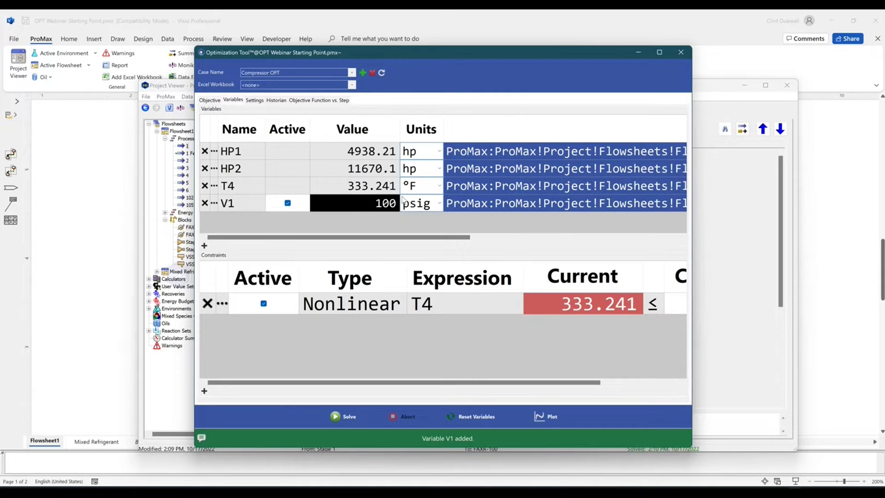
{"action": "left_click", "coordinate": [365, 190]}
{"action": "left_click", "coordinate": [363, 203]}
{"action": "type", "text": "110"}
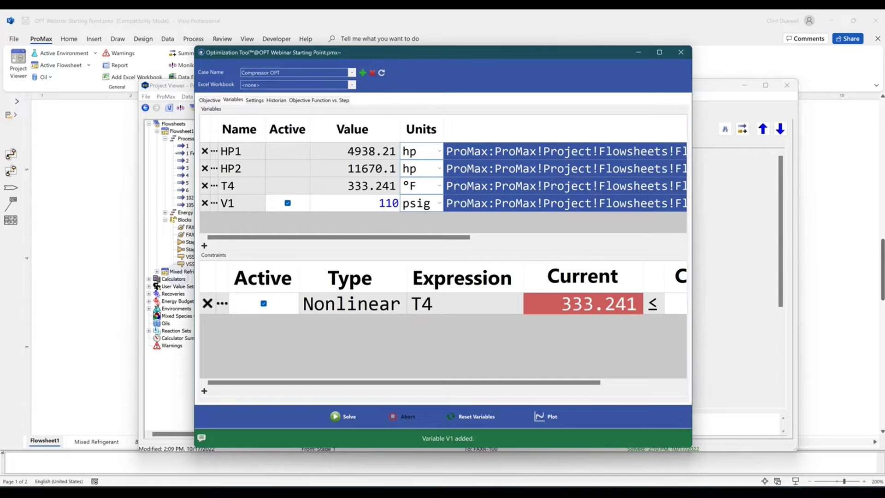
{"action": "key", "text": "Return"}
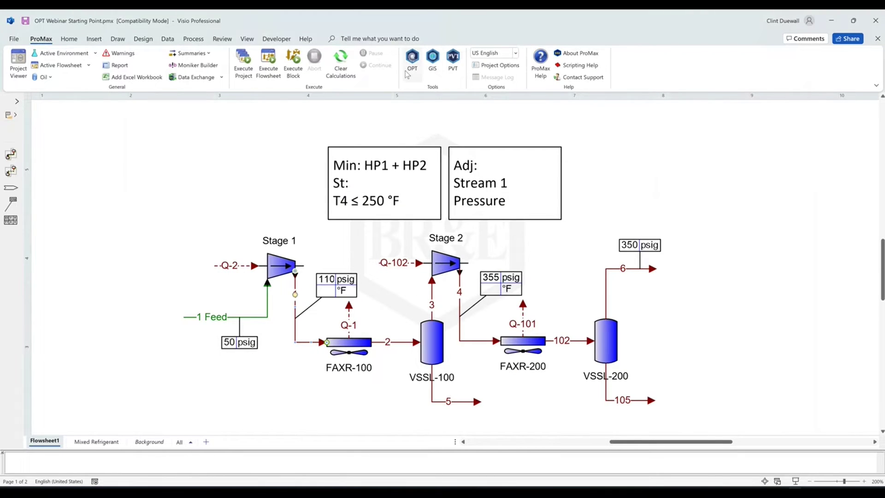
- Reopen the Optimization Tool and toggle V1's Active checkbox off and back on
{"action": "left_click", "coordinate": [408, 72]}
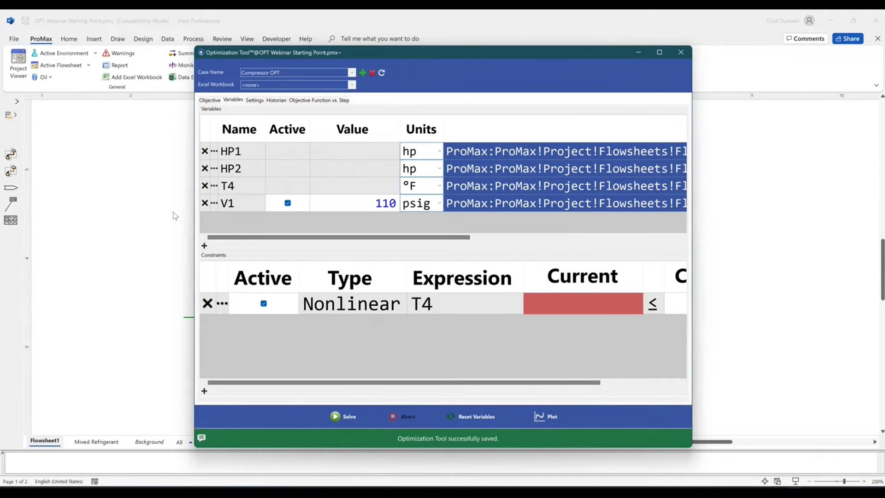
{"action": "left_click", "coordinate": [288, 203]}
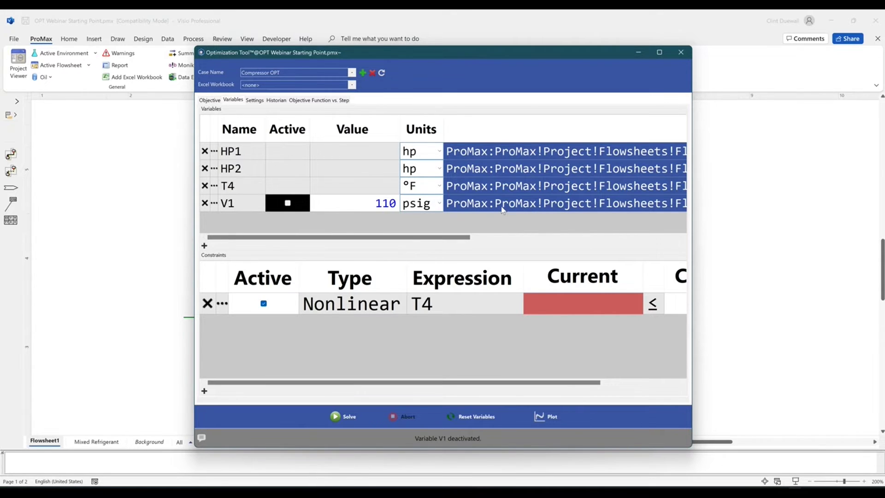
{"action": "left_click", "coordinate": [288, 204]}
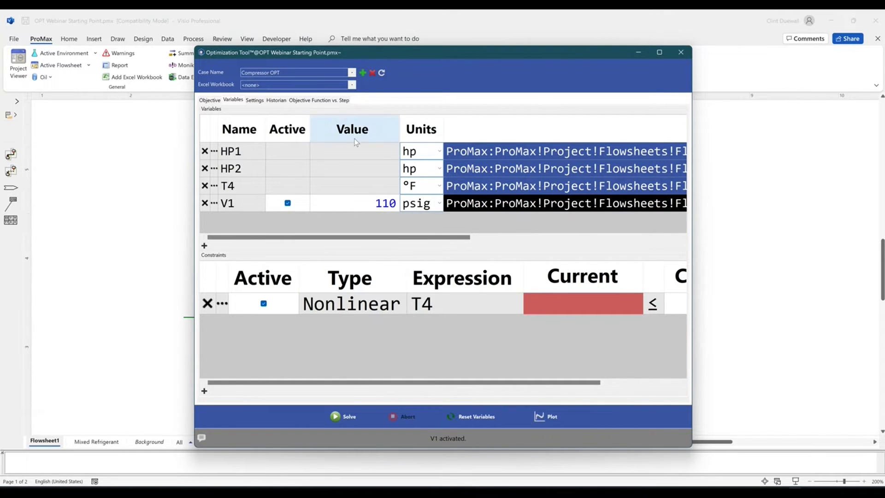
- Solve the Compressor OPT case, hiding the Optimization Tool to watch the flowsheet converge
{"action": "left_click", "coordinate": [340, 418]}
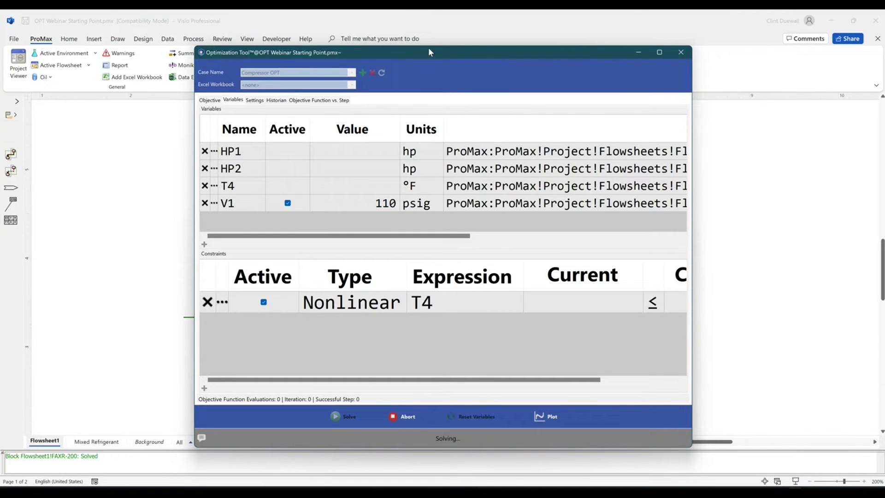
{"action": "left_click_drag", "start_coordinate": [432, 54], "coordinate": [491, 85]}
{"action": "left_click", "coordinate": [701, 84]}
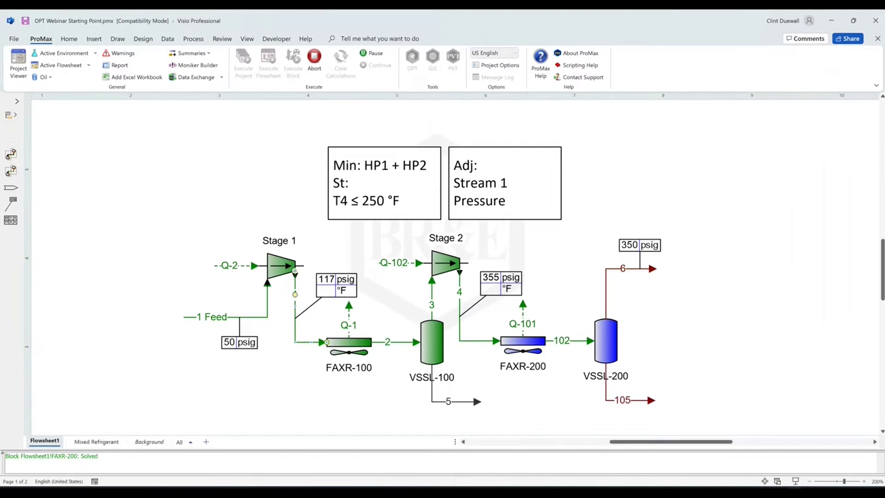
{"action": "mouse_move", "coordinate": [484, 492]}
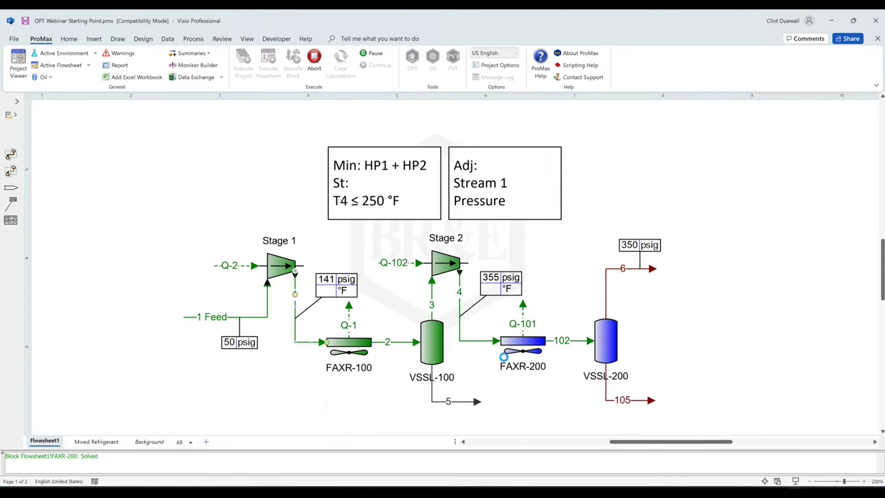
{"action": "scroll", "coordinate": [636, 300], "scroll_direction": "down", "scroll_amount": 1}
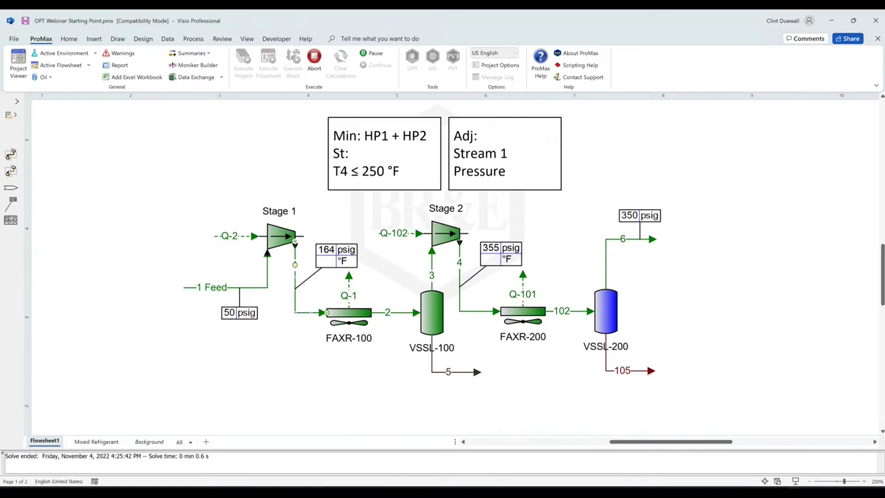
{"action": "mouse_move", "coordinate": [505, 443]}
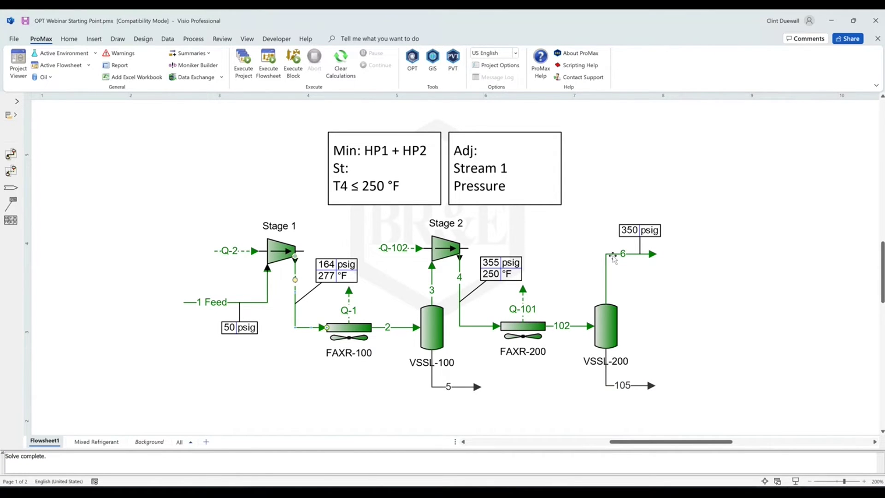
{"action": "mouse_move", "coordinate": [296, 317]}
- Review the Objective Function vs. Step plot, converging to 16073.9 by iteration 13
{"action": "left_click", "coordinate": [413, 68]}
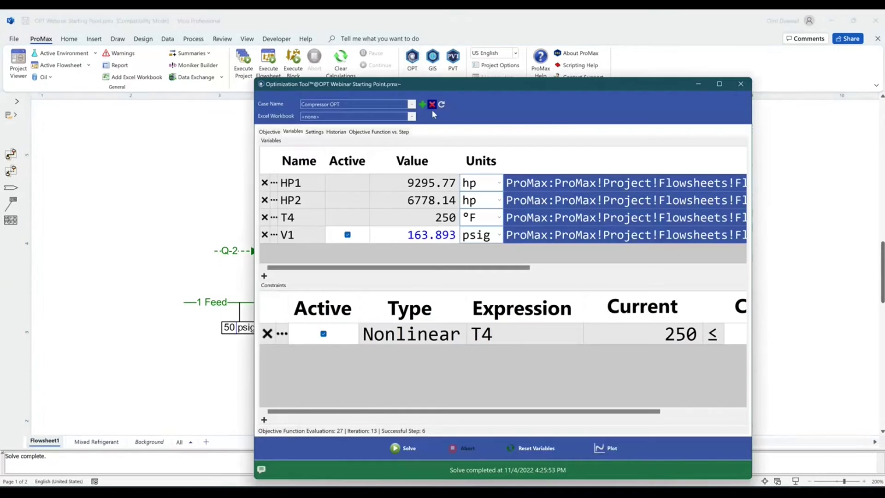
{"action": "left_click", "coordinate": [380, 133]}
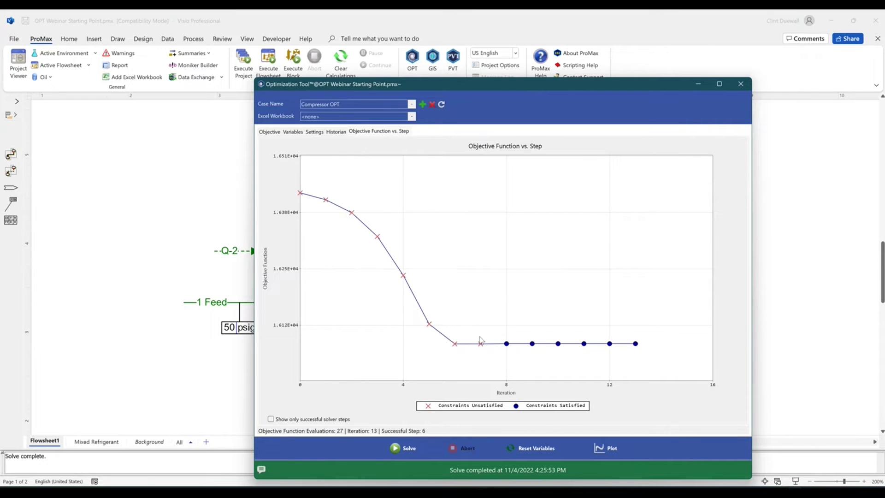
{"action": "left_click", "coordinate": [636, 343]}
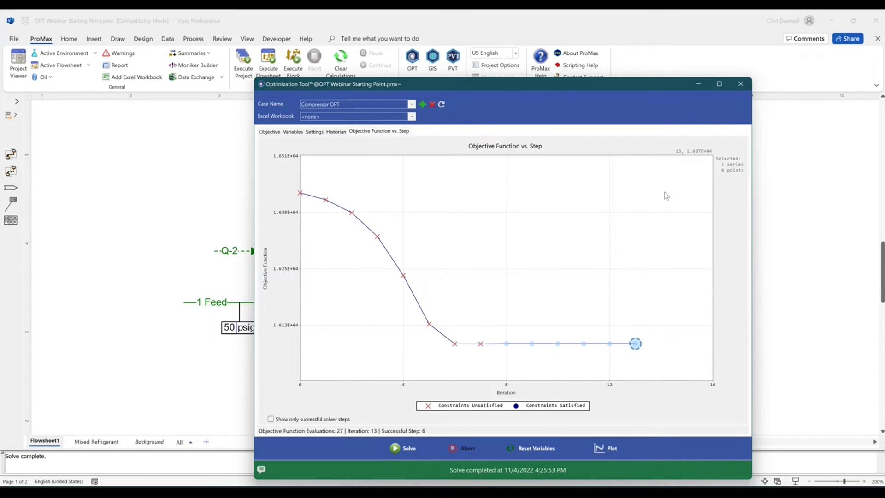
{"action": "scroll", "coordinate": [699, 269], "scroll_direction": "up", "scroll_amount": 2}
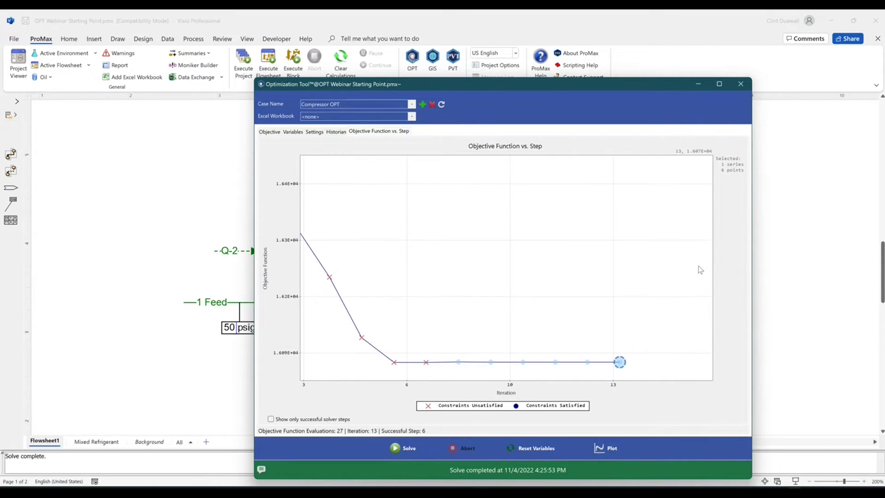
{"action": "scroll", "coordinate": [461, 311], "scroll_direction": "down", "scroll_amount": 1}
{"action": "left_click", "coordinate": [276, 132]}
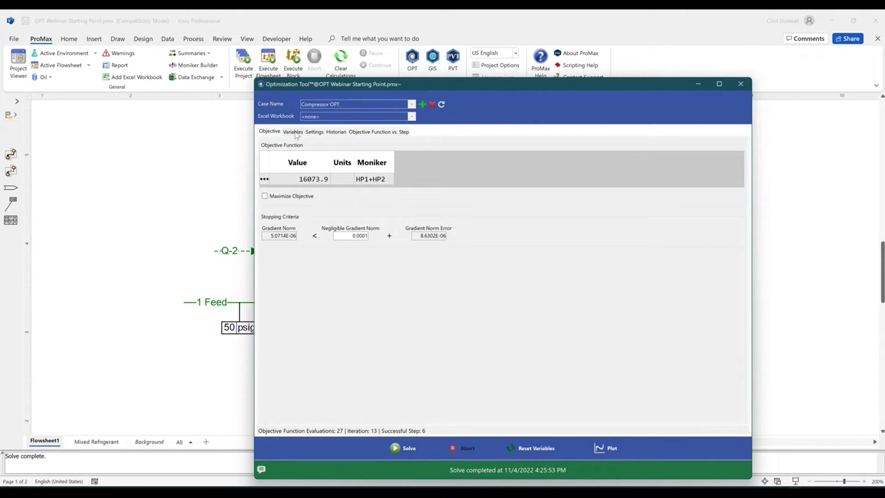
{"action": "left_click", "coordinate": [293, 133]}
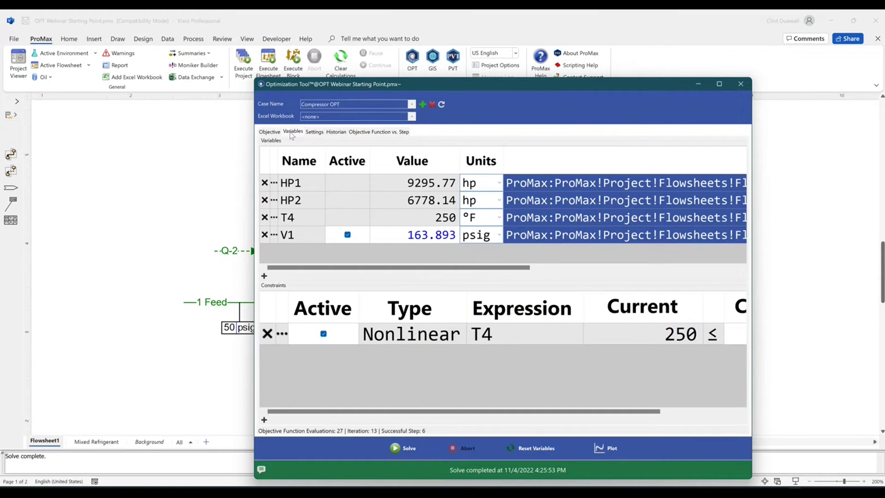
{"action": "left_click", "coordinate": [278, 133]}
{"action": "left_click", "coordinate": [356, 131]}
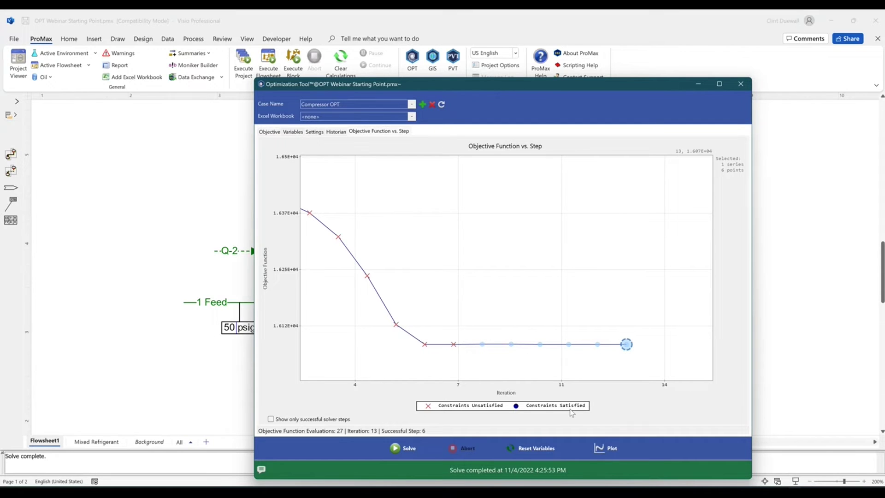
- Add T4 vs. Step and V1 vs. Step plots and view T4 reaching its 250 °F bound
{"action": "left_click", "coordinate": [611, 449]}
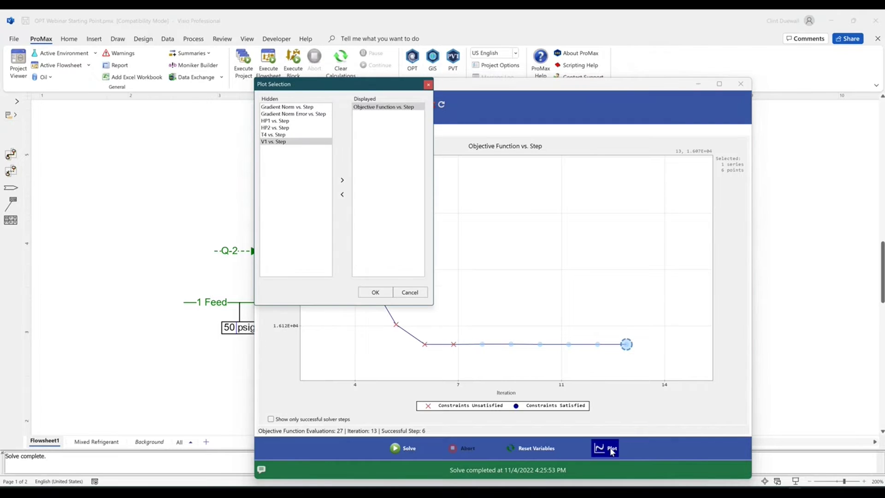
{"action": "left_click", "coordinate": [290, 134]}
{"action": "left_click", "coordinate": [341, 179]}
{"action": "left_click", "coordinate": [272, 135]}
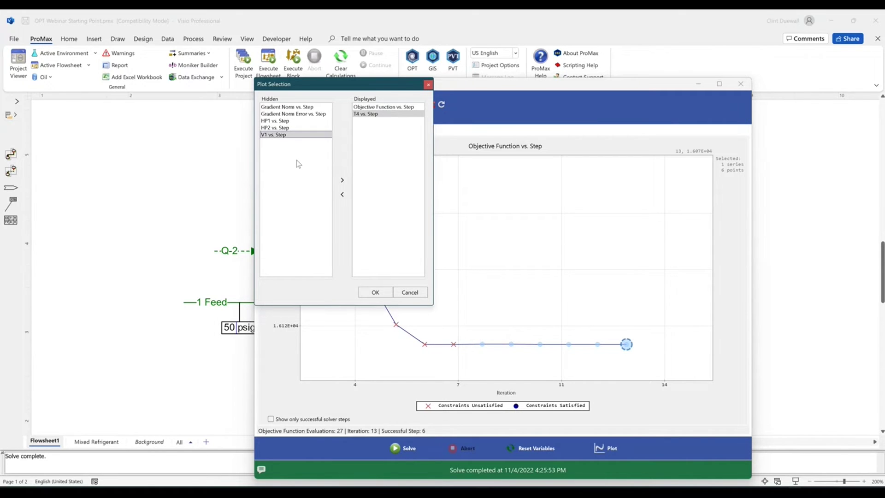
{"action": "left_click", "coordinate": [342, 180]}
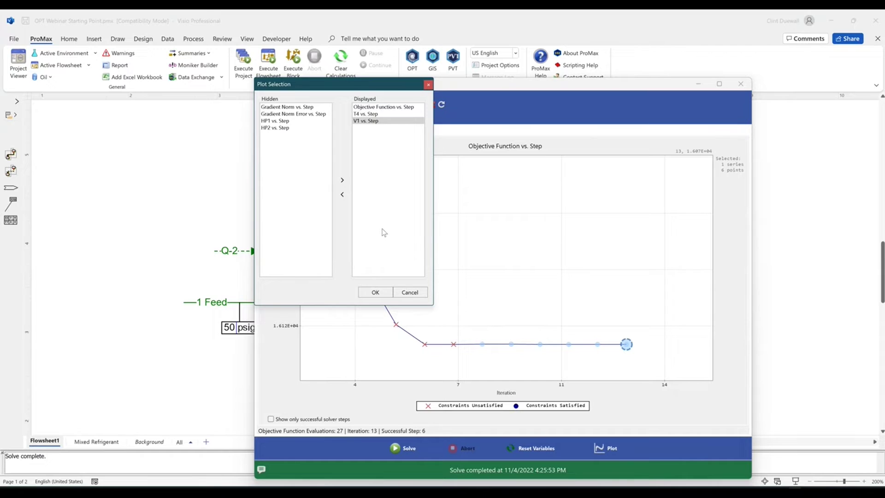
{"action": "left_click", "coordinate": [374, 292]}
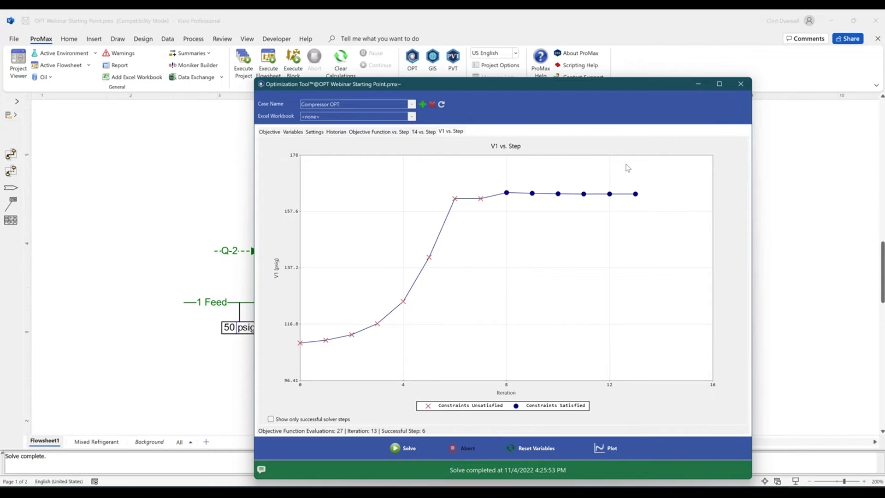
{"action": "left_click", "coordinate": [422, 133]}
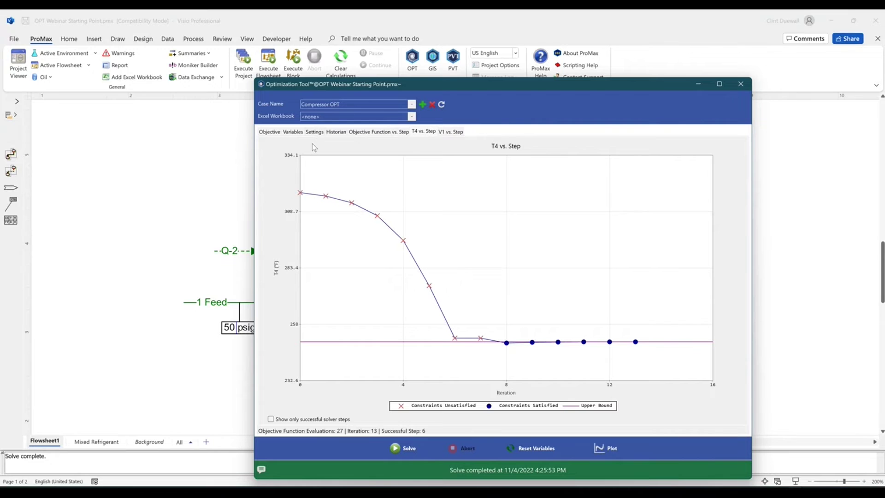
- Show every solver step, including unsuccessful ones, in the maximized Historian
{"action": "left_click", "coordinate": [340, 134]}
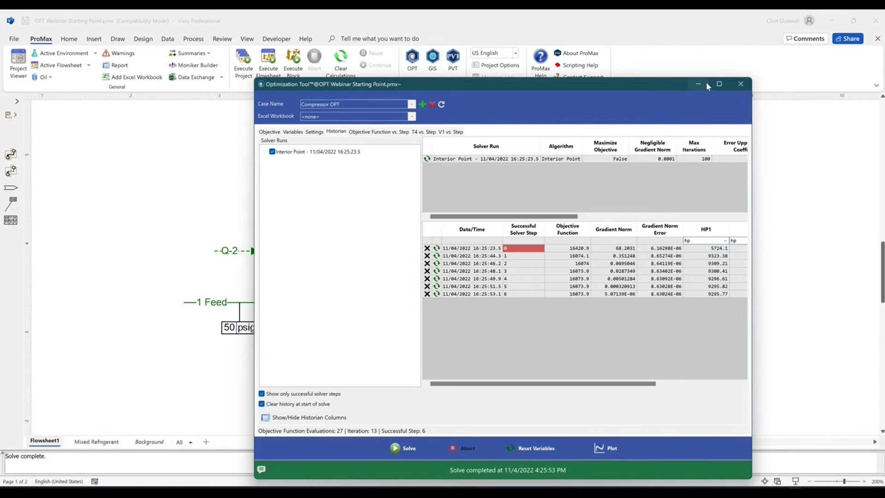
{"action": "left_click", "coordinate": [717, 82]}
{"action": "scroll", "coordinate": [593, 253], "scroll_direction": "up", "scroll_amount": 3}
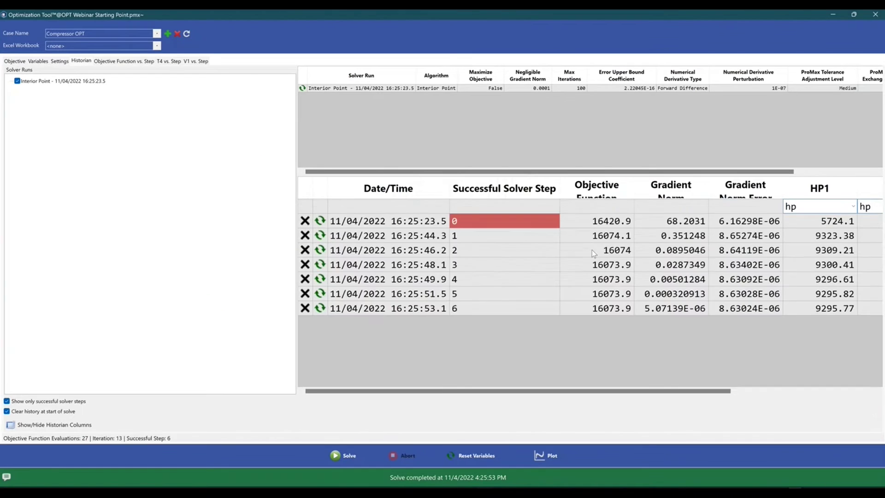
{"action": "scroll", "coordinate": [594, 255], "scroll_direction": "up", "scroll_amount": 2}
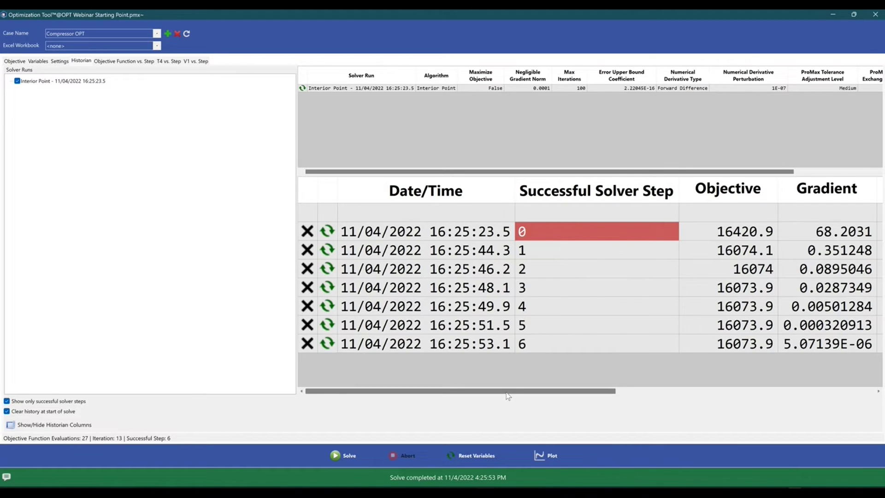
{"action": "left_click_drag", "start_coordinate": [510, 393], "coordinate": [778, 364]}
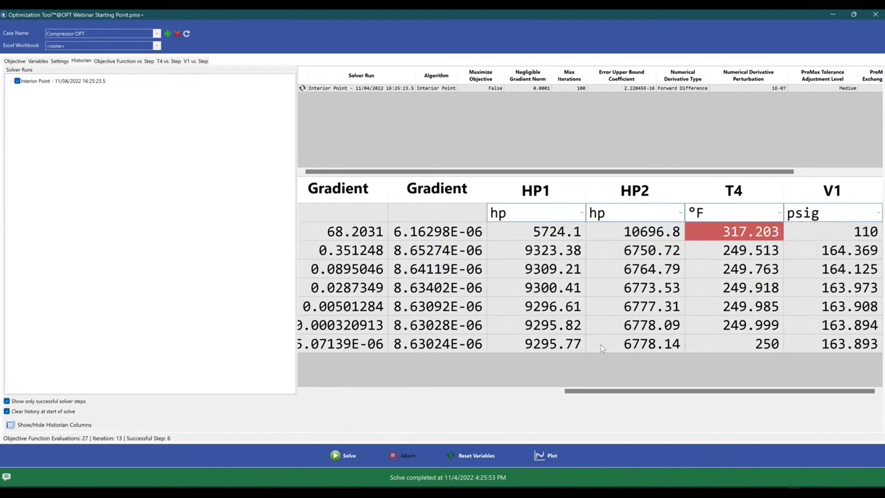
{"action": "left_click", "coordinate": [7, 401]}
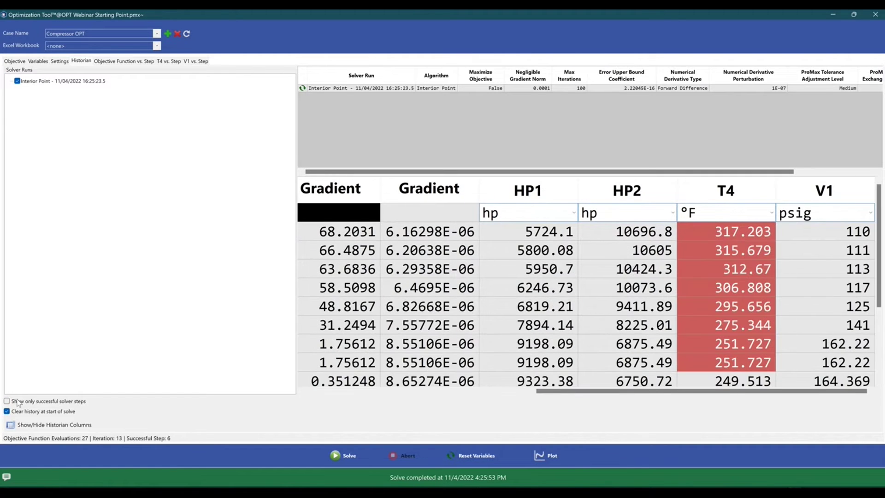
{"action": "left_click_drag", "start_coordinate": [676, 394], "coordinate": [482, 399]}
- Reset the case variables to the values from iteration 8
{"action": "scroll", "coordinate": [572, 134], "scroll_direction": "up", "scroll_amount": 4, "text": "ctrl"}
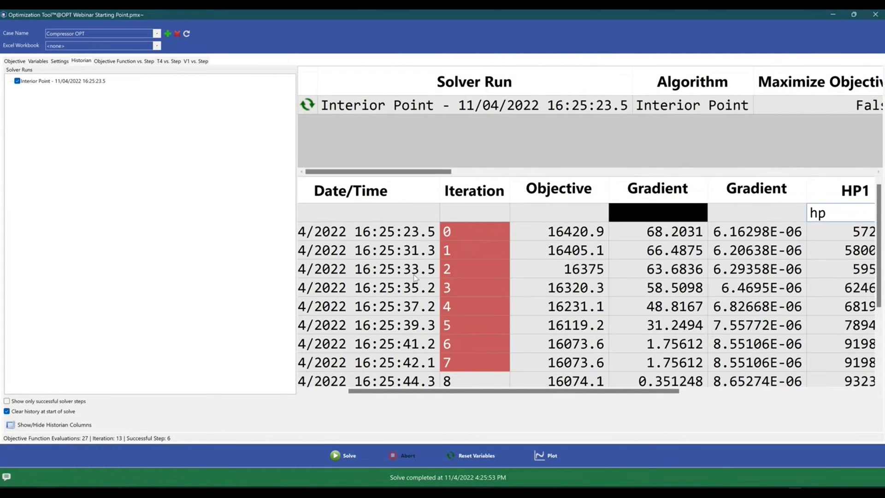
{"action": "left_click_drag", "start_coordinate": [492, 391], "coordinate": [357, 399]}
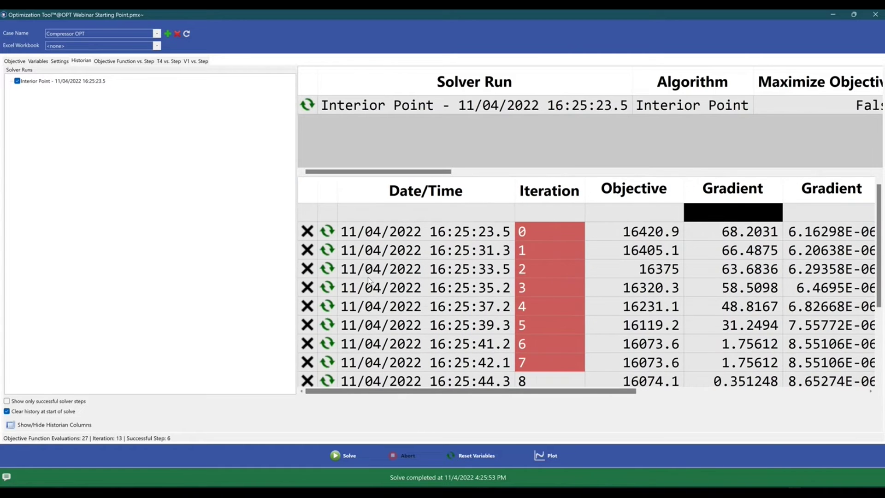
{"action": "scroll", "coordinate": [378, 272], "scroll_direction": "down", "scroll_amount": 2}
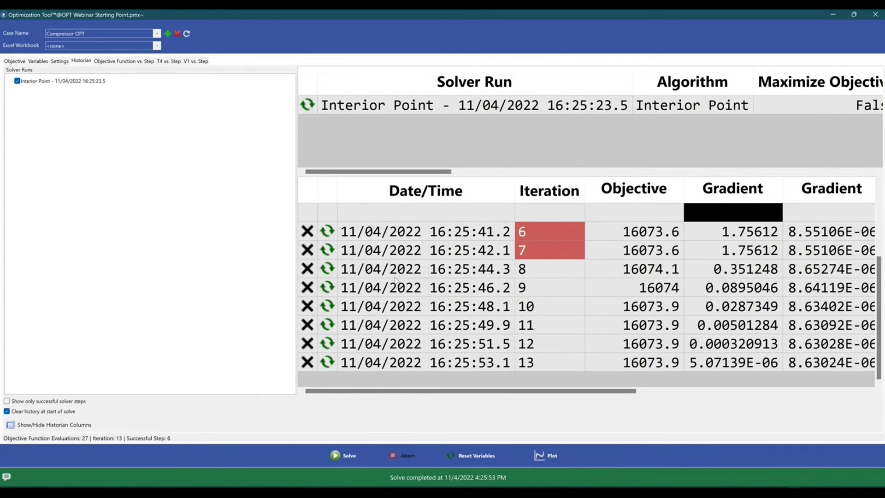
{"action": "left_click", "coordinate": [327, 274]}
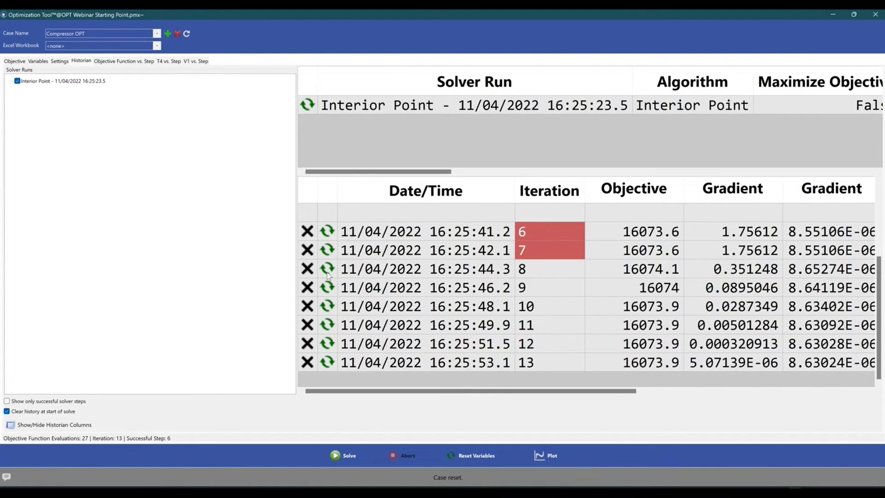
- Recalculate the flowsheet with the reset values, giving 278 °F after Stage 1 and 250 °F at stream 4
{"action": "left_click", "coordinate": [834, 15]}
{"action": "scroll", "coordinate": [537, 220], "scroll_direction": "down", "scroll_amount": 1}
{"action": "scroll", "coordinate": [537, 220], "scroll_direction": "up", "scroll_amount": 2, "text": "ctrl"}
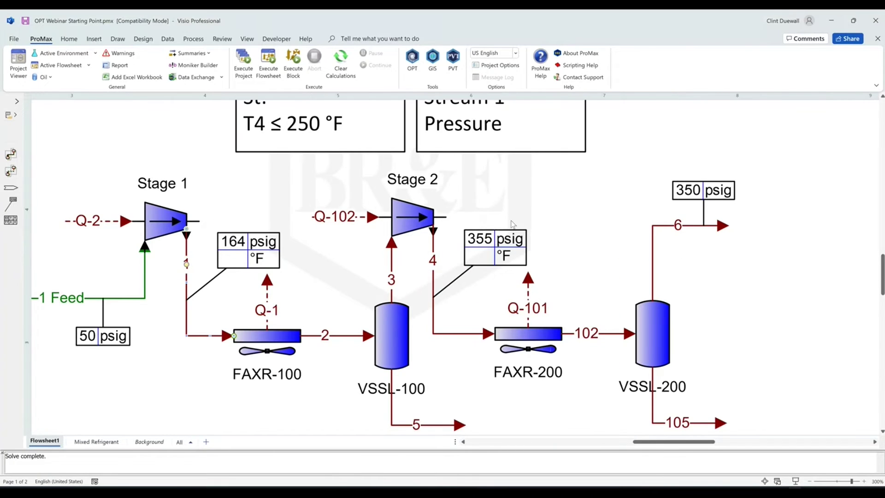
{"action": "scroll", "coordinate": [490, 207], "scroll_direction": "down", "scroll_amount": 2, "text": "ctrl"}
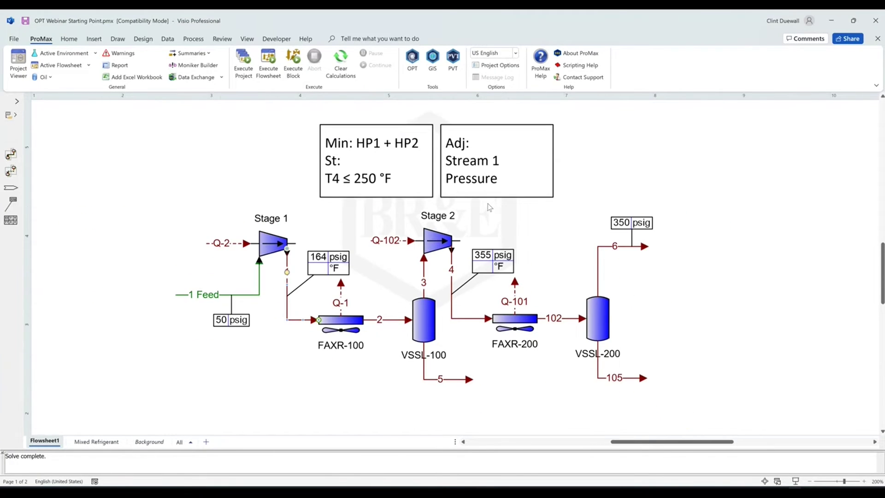
{"action": "scroll", "coordinate": [489, 207], "scroll_direction": "up", "scroll_amount": 1}
{"action": "left_click", "coordinate": [247, 69]}
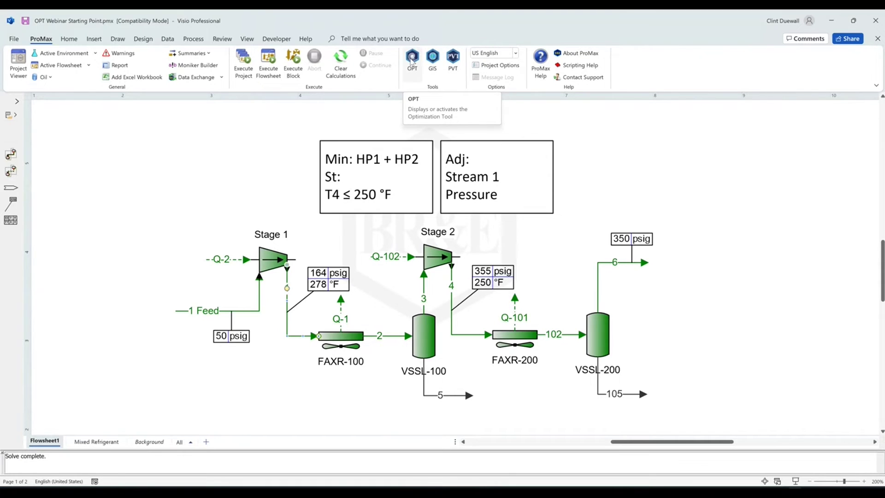
- Briefly recheck the Optimization Tool, then hide it and return to the Mixed Refrigerant flowsheet
{"action": "left_click", "coordinate": [411, 60]}
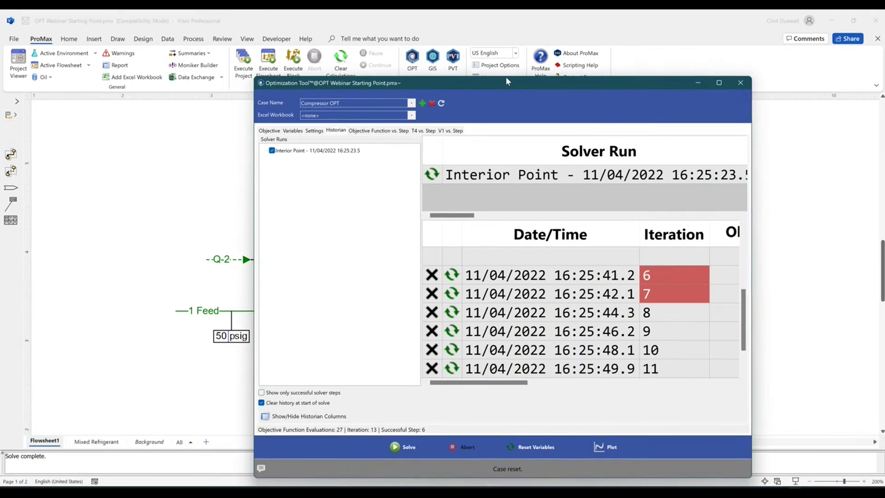
{"action": "left_click_drag", "start_coordinate": [505, 78], "coordinate": [479, 49]}
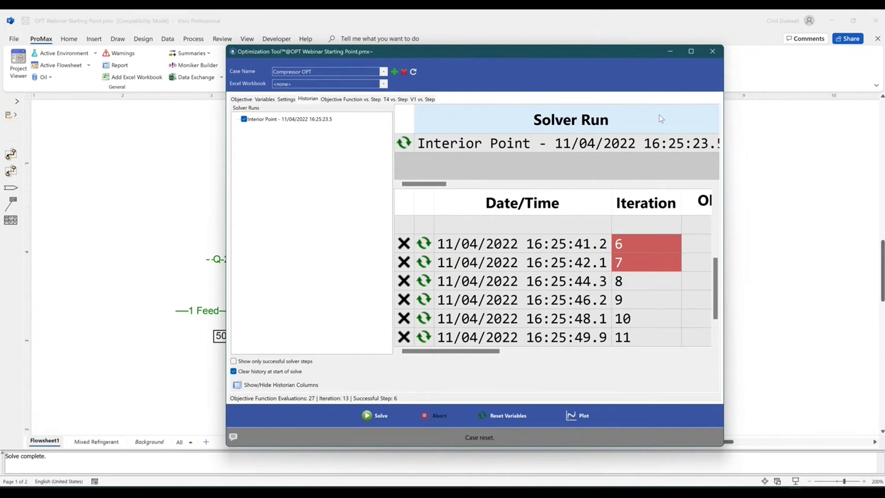
{"action": "left_click", "coordinate": [671, 52]}
{"action": "scroll", "coordinate": [563, 208], "scroll_direction": "down", "scroll_amount": 1}
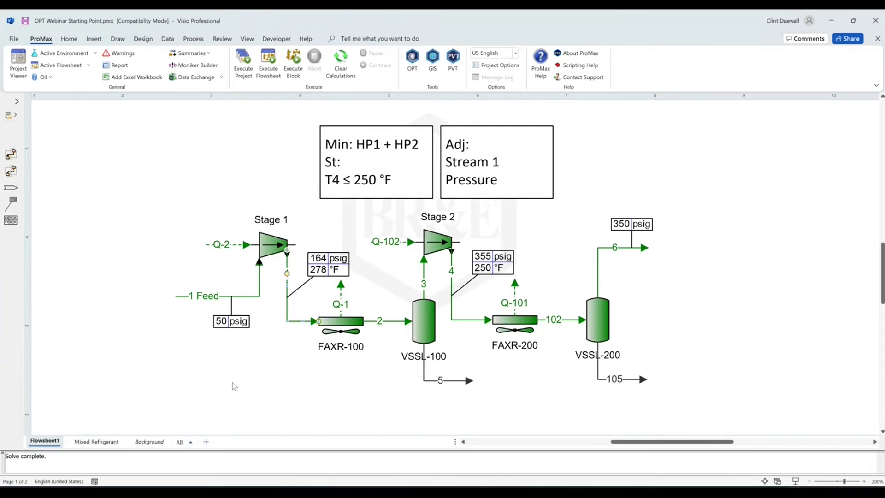
{"action": "left_click", "coordinate": [233, 386]}
{"action": "left_click", "coordinate": [96, 441]}
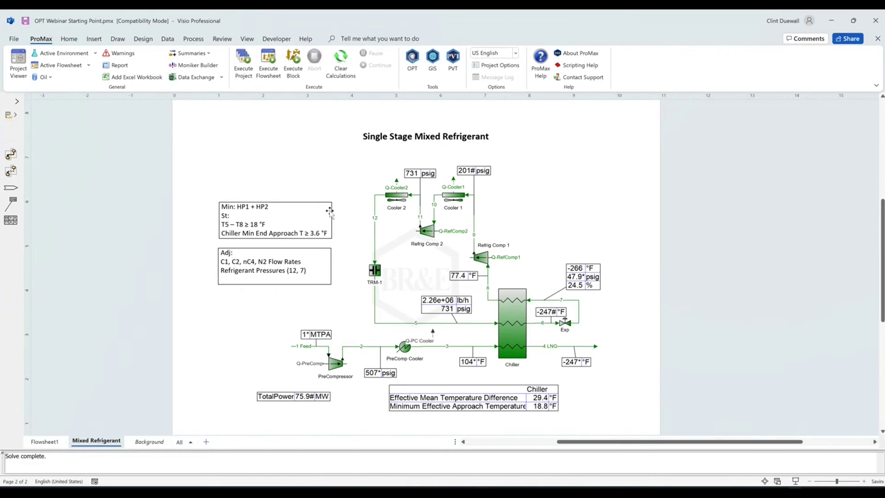
{"action": "scroll", "coordinate": [360, 233], "scroll_direction": "up", "scroll_amount": 2, "text": "ctrl"}
{"action": "scroll", "coordinate": [360, 234], "scroll_direction": "up", "scroll_amount": 1}
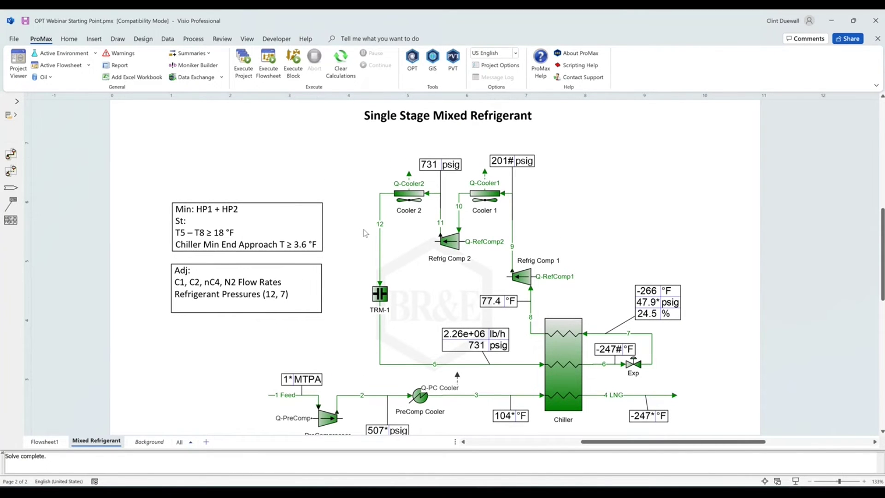
{"action": "scroll", "coordinate": [366, 233], "scroll_direction": "down", "scroll_amount": 1}
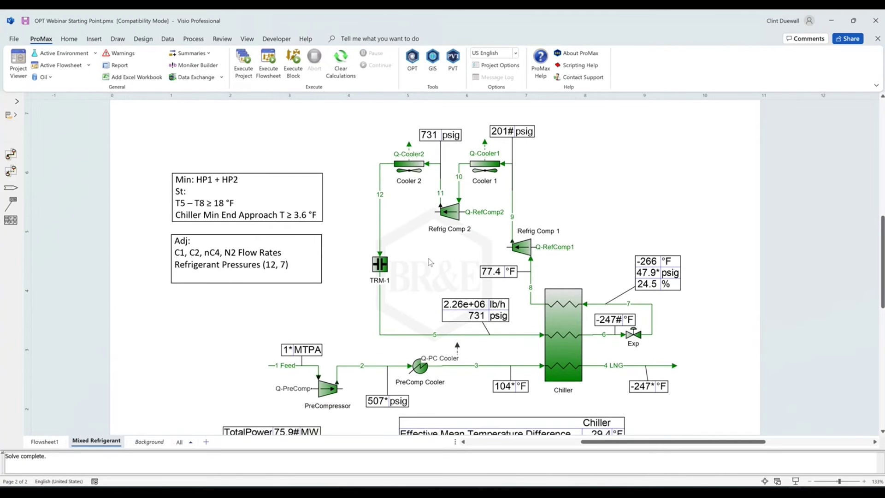
{"action": "scroll", "coordinate": [430, 262], "scroll_direction": "down", "scroll_amount": 1}
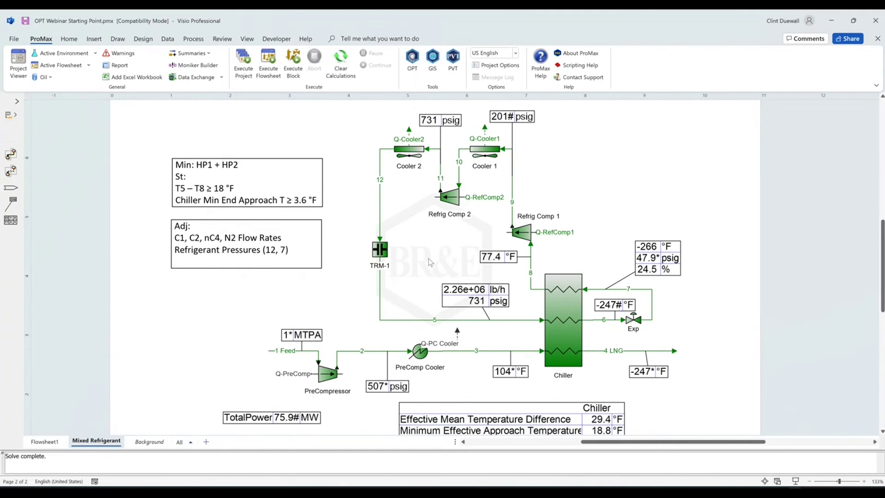
{"action": "scroll", "coordinate": [430, 262], "scroll_direction": "down", "scroll_amount": 1}
{"action": "scroll", "coordinate": [446, 285], "scroll_direction": "up", "scroll_amount": 1}
{"action": "scroll", "coordinate": [209, 231], "scroll_direction": "up", "scroll_amount": 3}
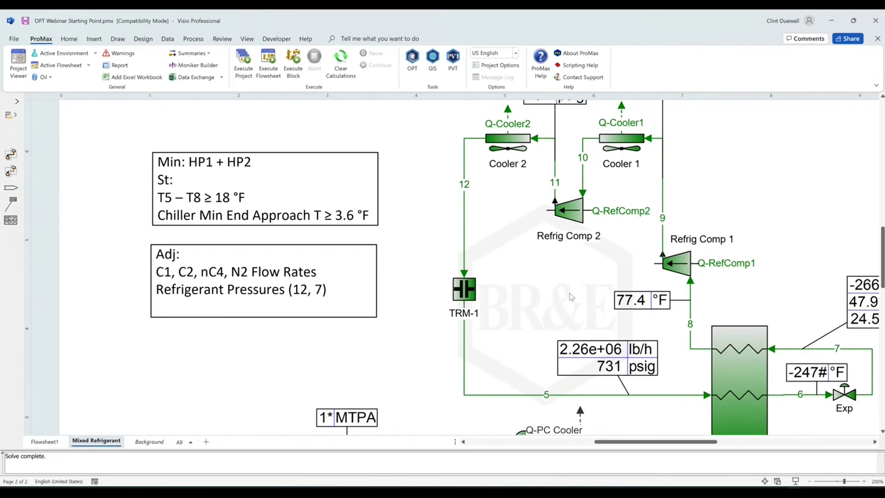
{"action": "scroll", "coordinate": [570, 296], "scroll_direction": "right", "scroll_amount": 2}
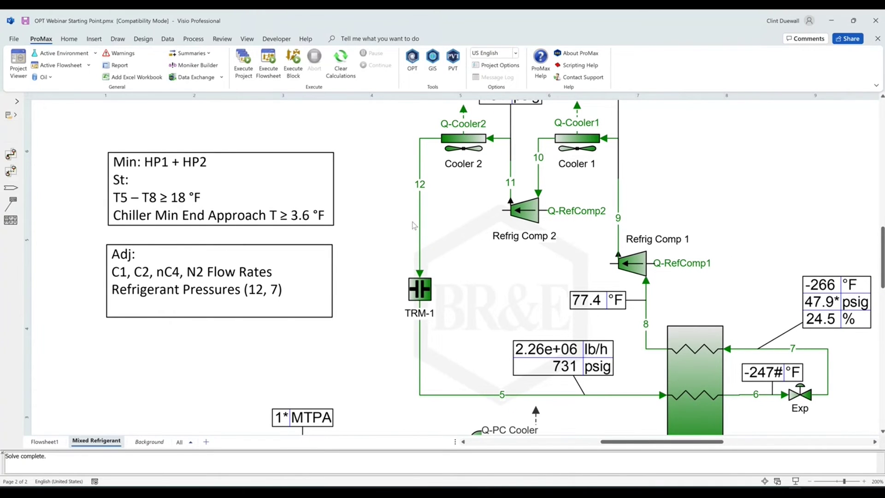
{"action": "scroll", "coordinate": [395, 228], "scroll_direction": "down", "scroll_amount": 1}
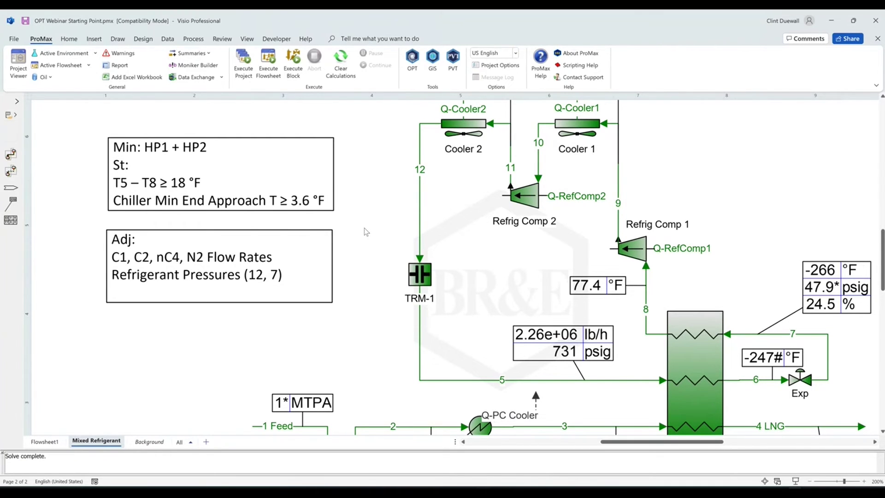
{"action": "scroll", "coordinate": [466, 238], "scroll_direction": "right", "scroll_amount": 2}
{"action": "scroll", "coordinate": [466, 239], "scroll_direction": "down", "scroll_amount": 1}
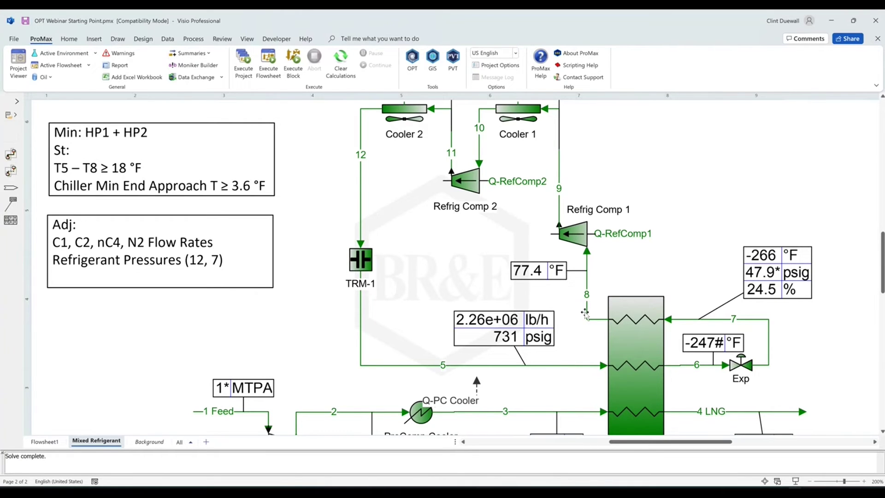
{"action": "scroll", "coordinate": [583, 334], "scroll_direction": "down", "scroll_amount": 1}
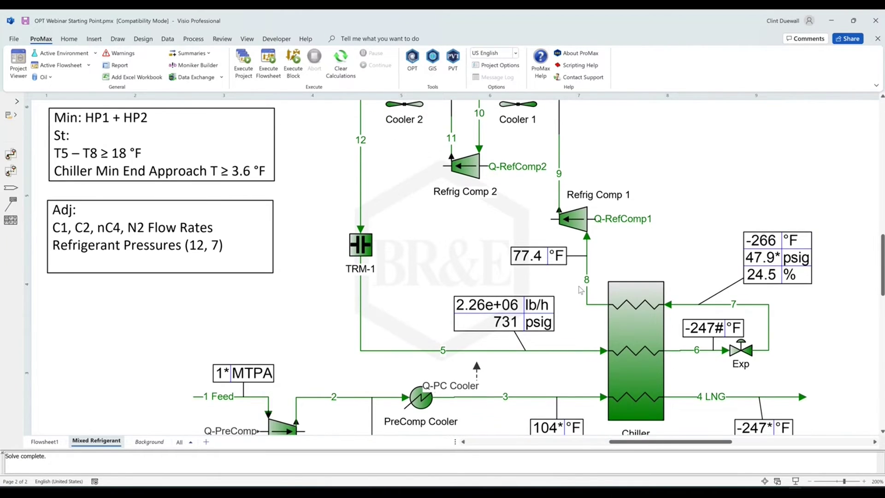
{"action": "scroll", "coordinate": [578, 295], "scroll_direction": "up", "scroll_amount": 2}
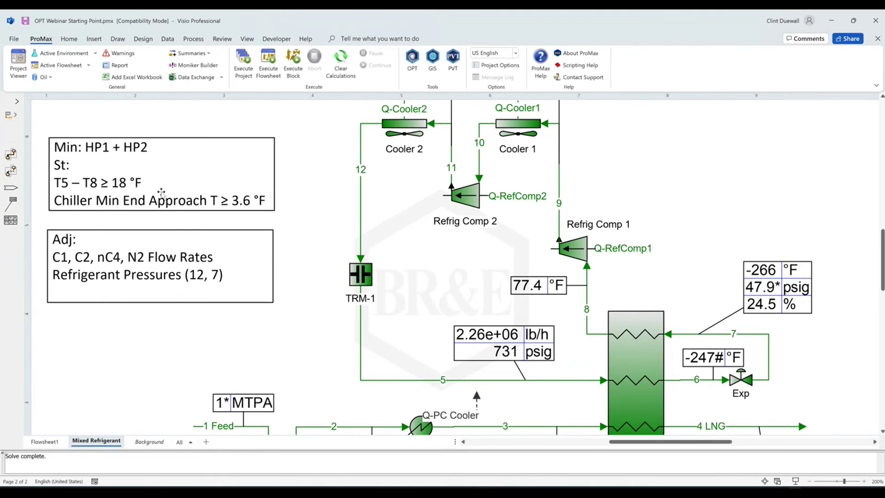
{"action": "scroll", "coordinate": [221, 189], "scroll_direction": "up", "scroll_amount": 2}
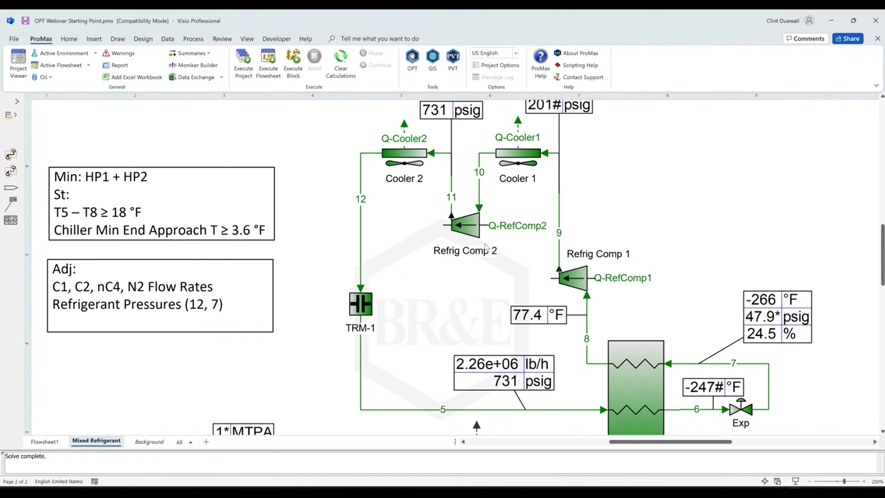
{"action": "scroll", "coordinate": [503, 250], "scroll_direction": "up", "scroll_amount": 1}
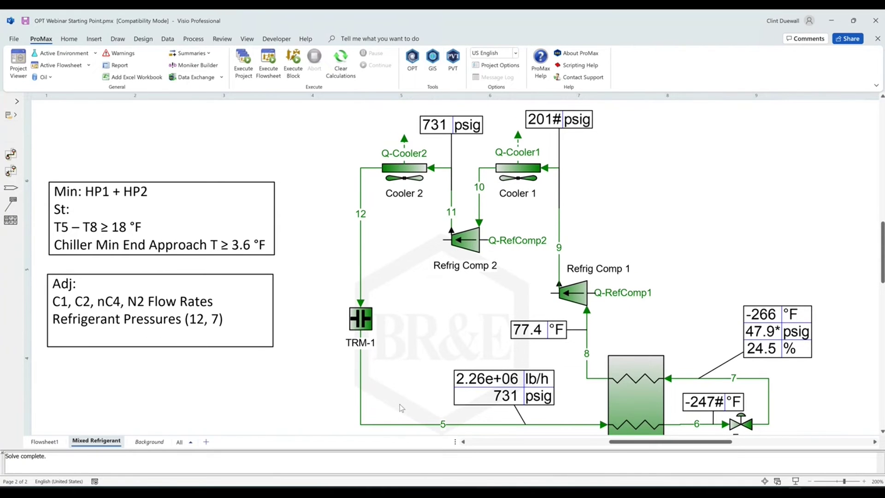
{"action": "scroll", "coordinate": [421, 375], "scroll_direction": "down", "scroll_amount": 3}
{"action": "scroll", "coordinate": [433, 366], "scroll_direction": "up", "scroll_amount": 3}
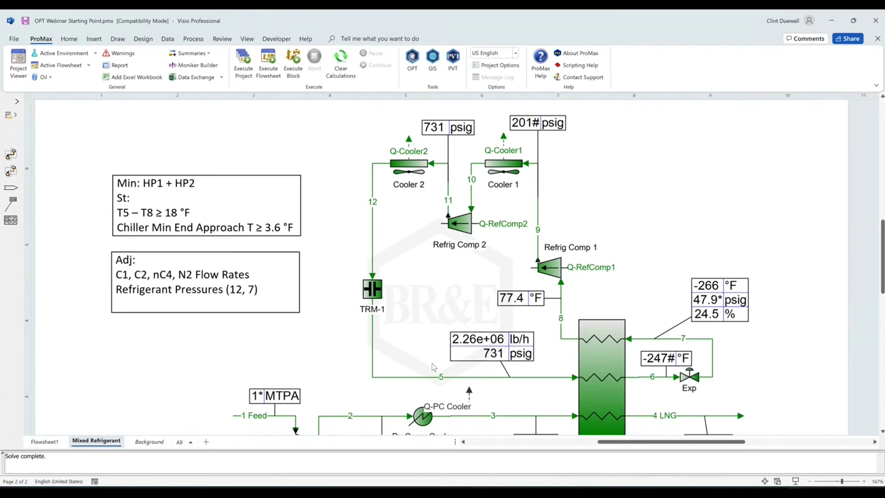
{"action": "scroll", "coordinate": [433, 365], "scroll_direction": "down", "scroll_amount": 1, "text": "ctrl"}
{"action": "scroll", "coordinate": [433, 365], "scroll_direction": "down", "scroll_amount": 3}
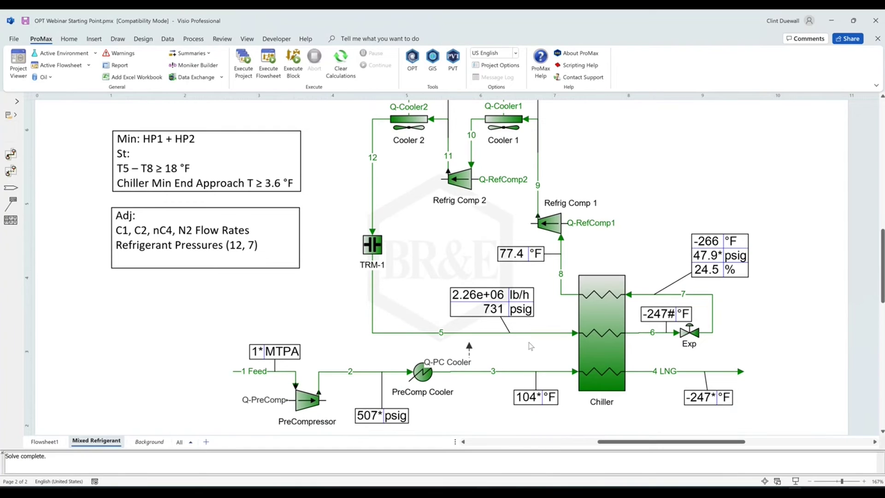
- Open the Optimization Tool on the Refrigerant Blend case
{"action": "left_click", "coordinate": [412, 59]}
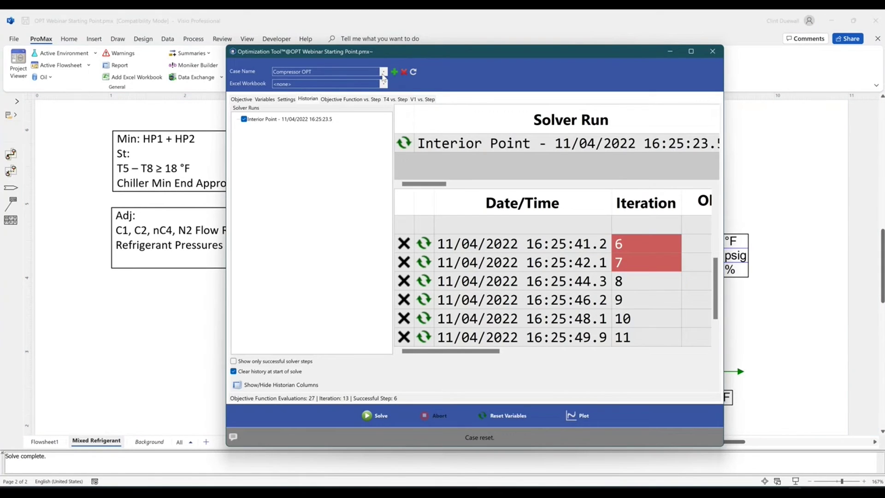
{"action": "left_click", "coordinate": [383, 72]}
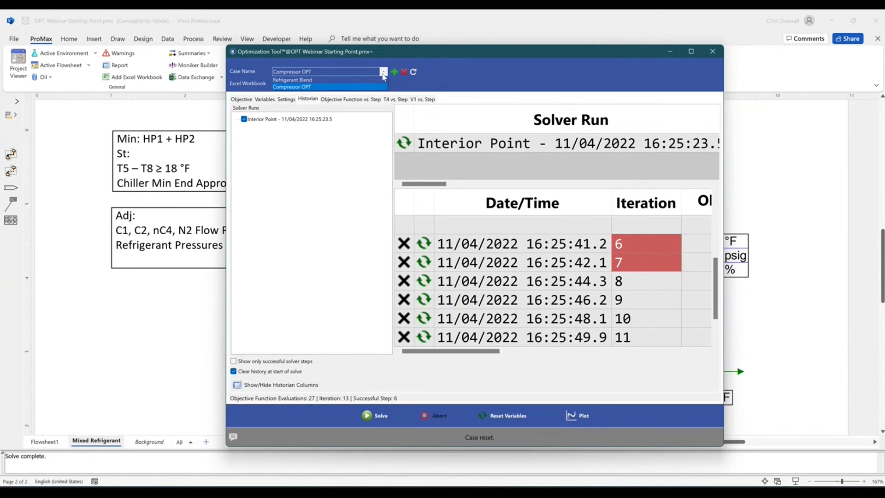
{"action": "left_click", "coordinate": [349, 80]}
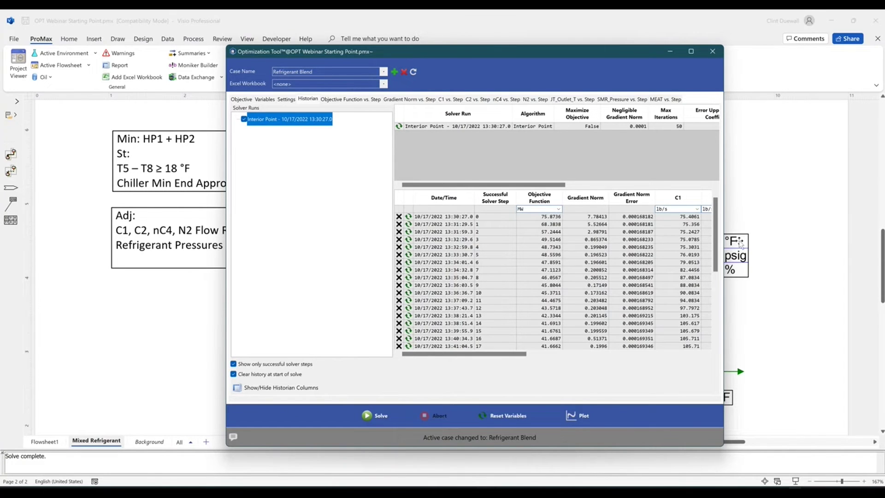
- Review the Refrigerant Blend variables and constraints Hot_Approach ≥ 18 and MEAT ≥ 3.6
{"action": "left_click", "coordinate": [264, 100]}
{"action": "scroll", "coordinate": [442, 327], "scroll_direction": "up", "scroll_amount": 1}
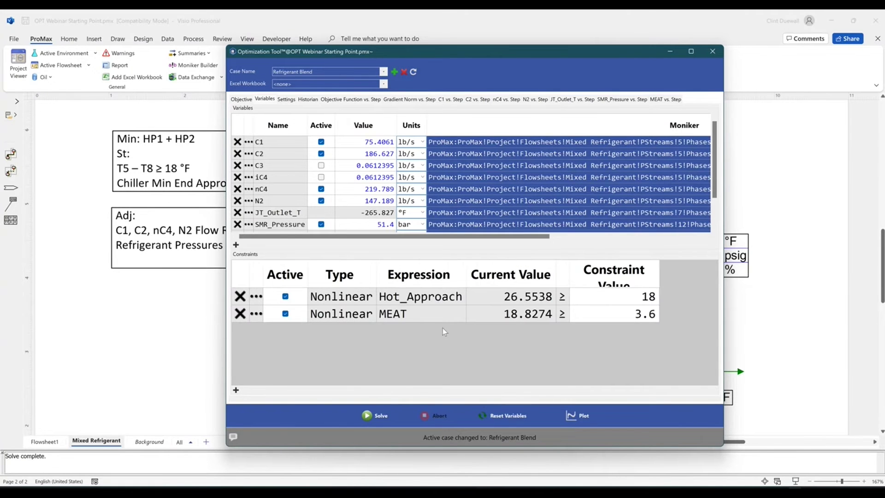
{"action": "scroll", "coordinate": [451, 328], "scroll_direction": "up", "scroll_amount": 1}
{"action": "scroll", "coordinate": [467, 300], "scroll_direction": "down", "scroll_amount": 1}
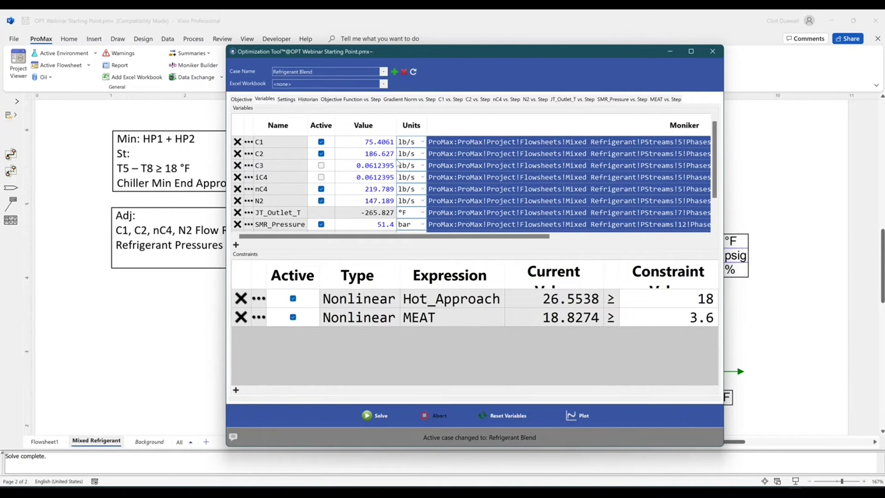
{"action": "scroll", "coordinate": [398, 162], "scroll_direction": "up", "scroll_amount": 2}
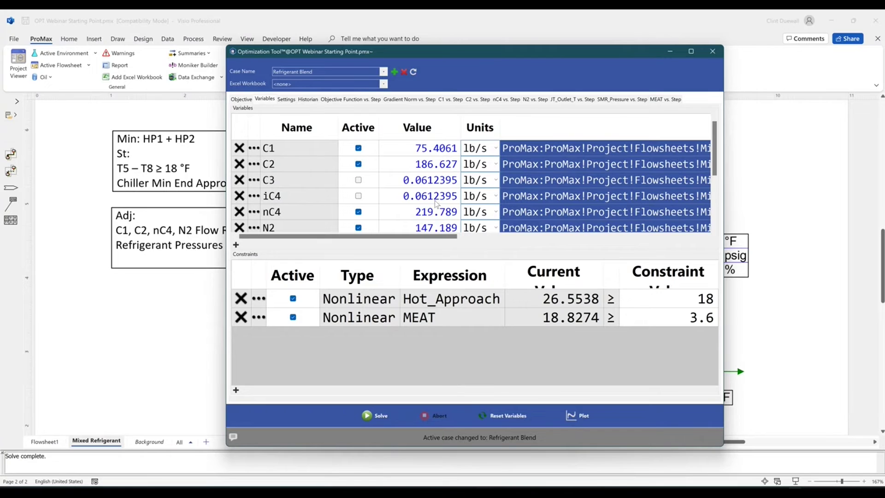
{"action": "scroll", "coordinate": [443, 159], "scroll_direction": "down", "scroll_amount": 1}
{"action": "scroll", "coordinate": [448, 157], "scroll_direction": "up", "scroll_amount": 1}
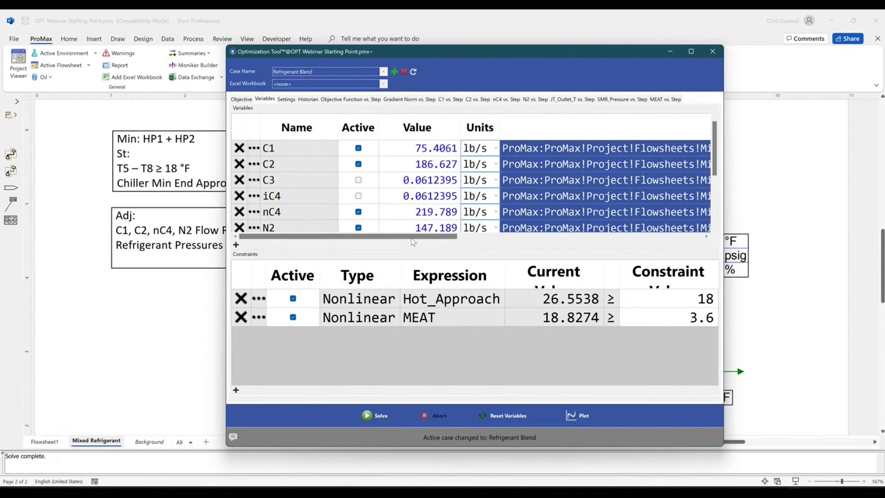
{"action": "scroll", "coordinate": [418, 210], "scroll_direction": "down", "scroll_amount": 1}
{"action": "scroll", "coordinate": [418, 210], "scroll_direction": "down", "scroll_amount": 1}
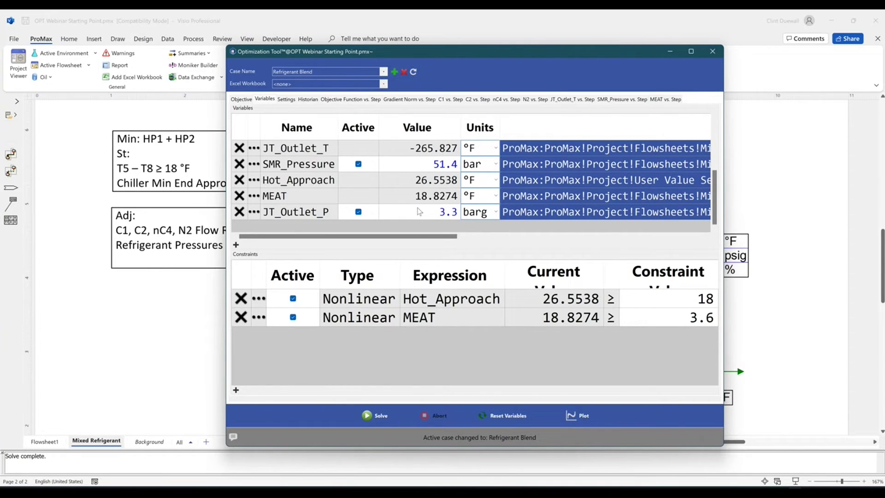
- Bring the flowsheet forward and review stream 5 at 2.26e+06 lb/h, 731 psig, LNG at -247 °F
{"action": "left_click", "coordinate": [750, 173]}
{"action": "scroll", "coordinate": [445, 271], "scroll_direction": "down", "scroll_amount": 1}
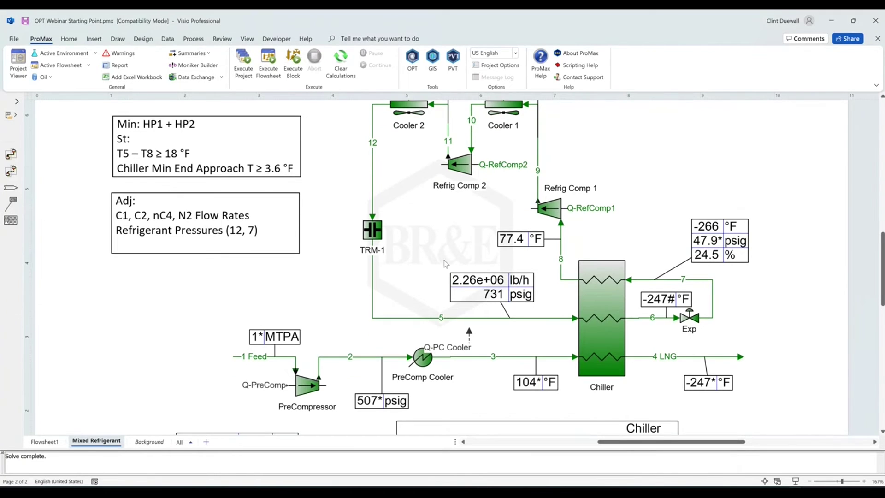
{"action": "scroll", "coordinate": [445, 263], "scroll_direction": "up", "scroll_amount": 2}
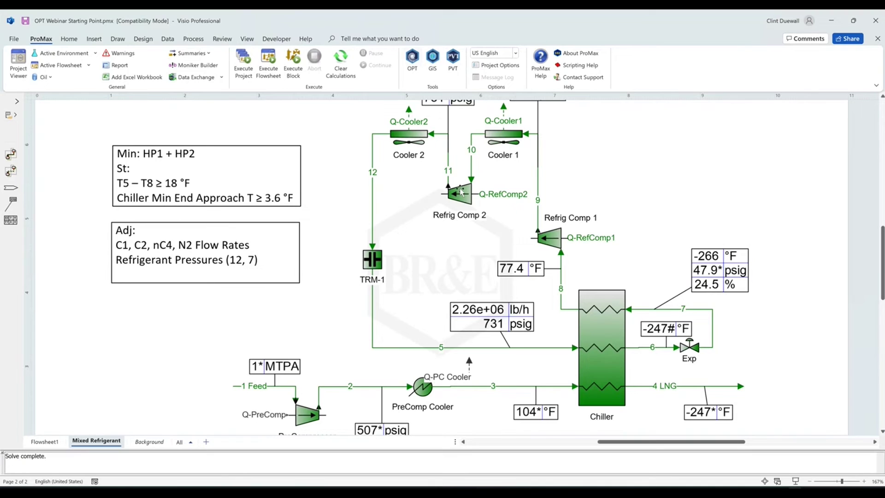
{"action": "scroll", "coordinate": [653, 273], "scroll_direction": "up", "scroll_amount": 1}
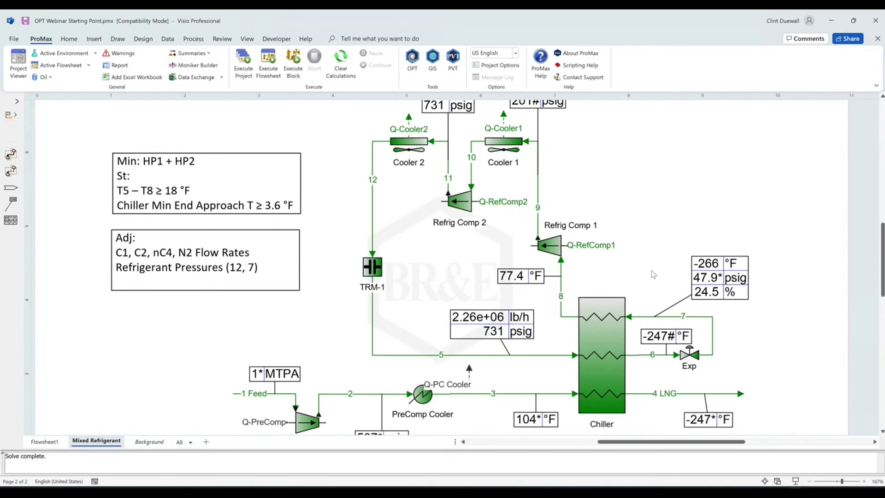
{"action": "scroll", "coordinate": [653, 274], "scroll_direction": "up", "scroll_amount": 1}
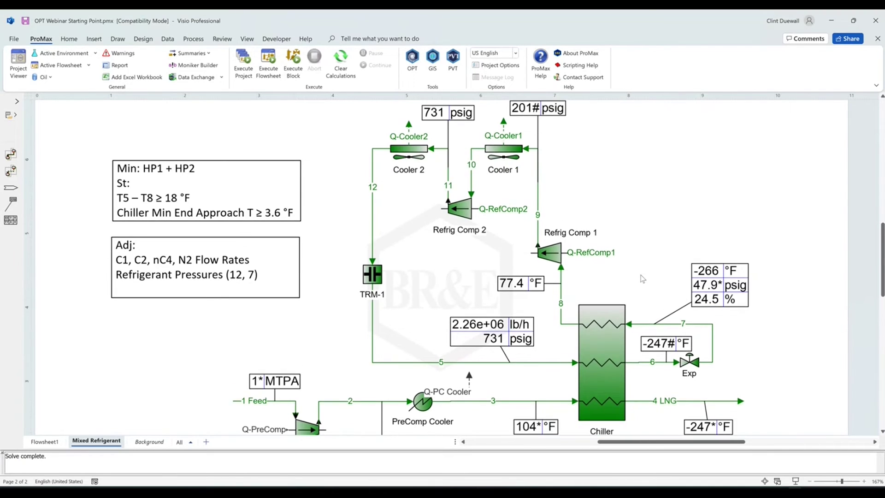
{"action": "scroll", "coordinate": [614, 277], "scroll_direction": "down", "scroll_amount": 4}
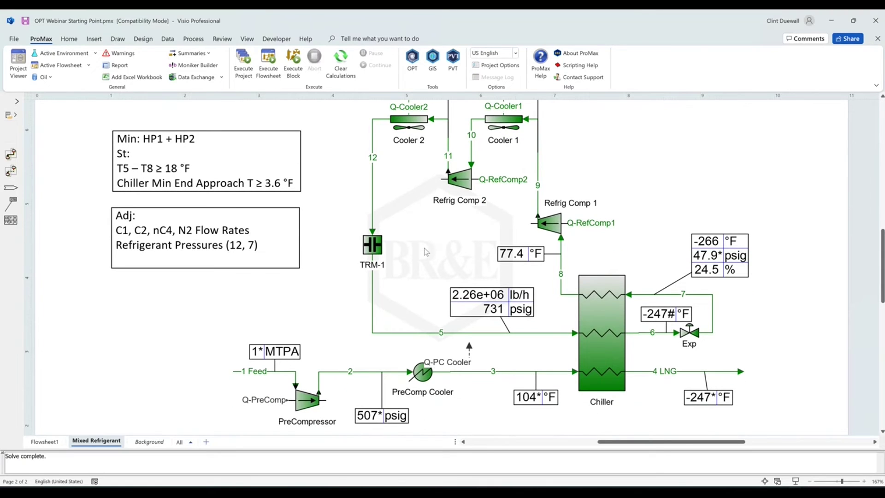
{"action": "scroll", "coordinate": [425, 252], "scroll_direction": "up", "scroll_amount": 2}
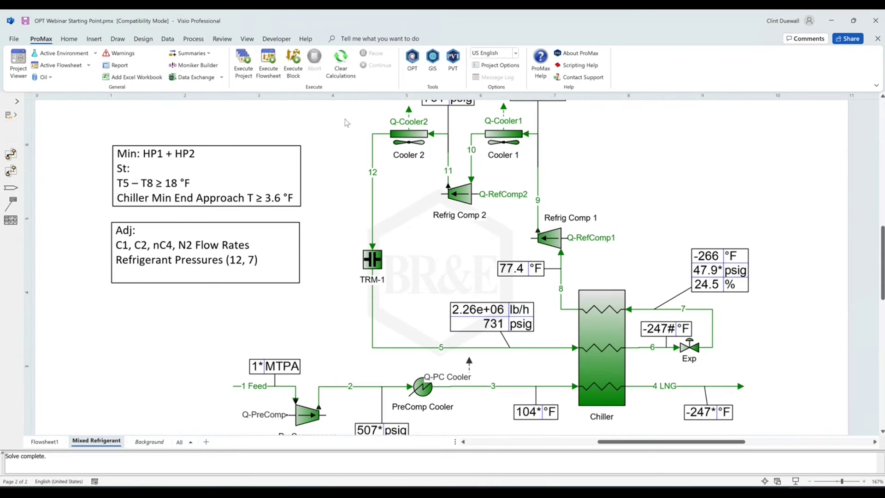
- Plot the Refrigerant Blend objective function against step and read its final value
{"action": "left_click", "coordinate": [412, 59]}
{"action": "left_click", "coordinate": [242, 99]}
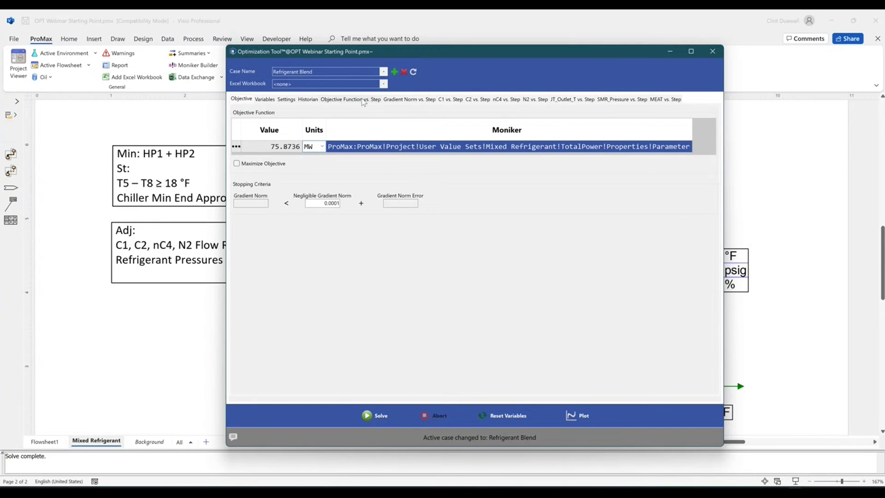
{"action": "left_click", "coordinate": [363, 100]}
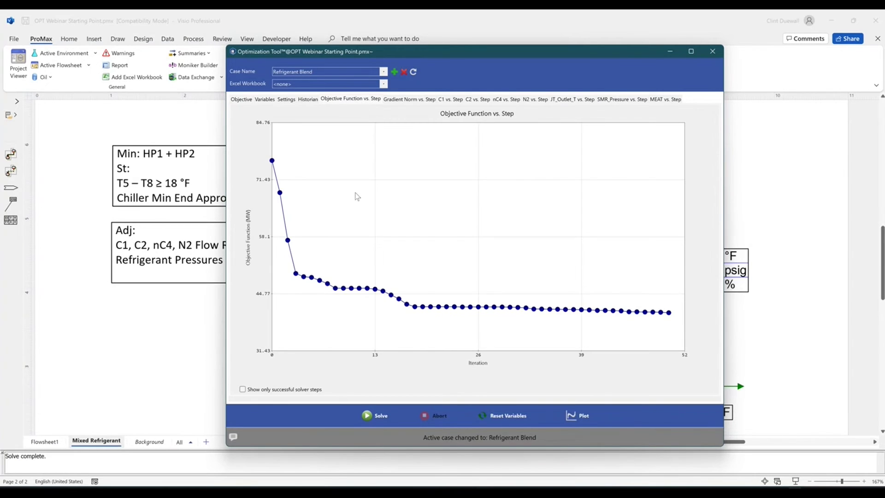
{"action": "left_click", "coordinate": [668, 312]}
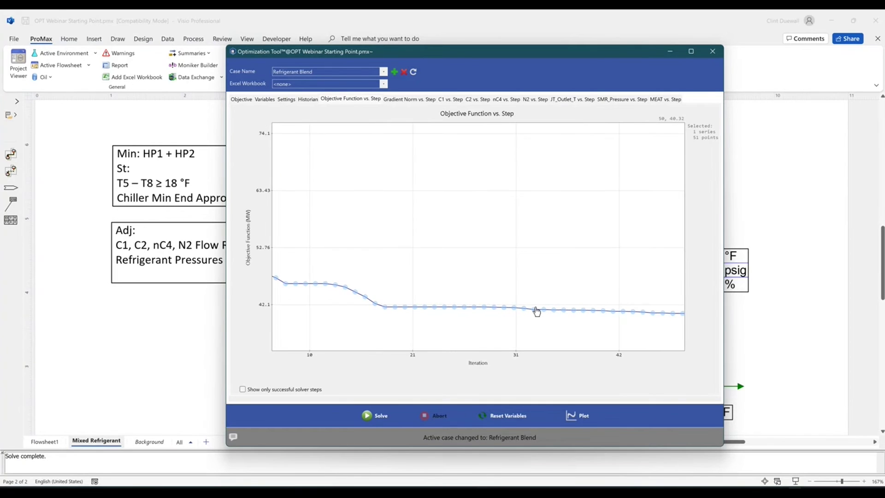
{"action": "left_click", "coordinate": [489, 263]}
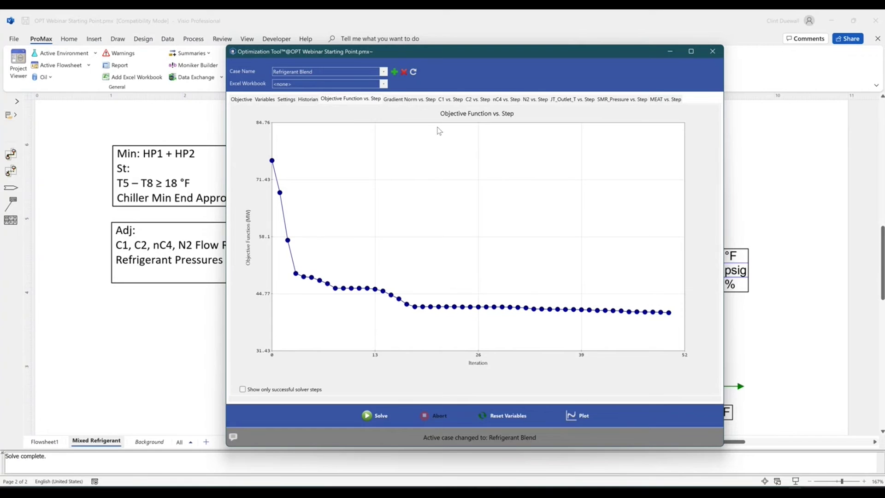
- Chart C1, SMR_Pressure and MEAT against step, with MEAT reaching its lower bound by iteration 4
{"action": "left_click", "coordinate": [456, 100]}
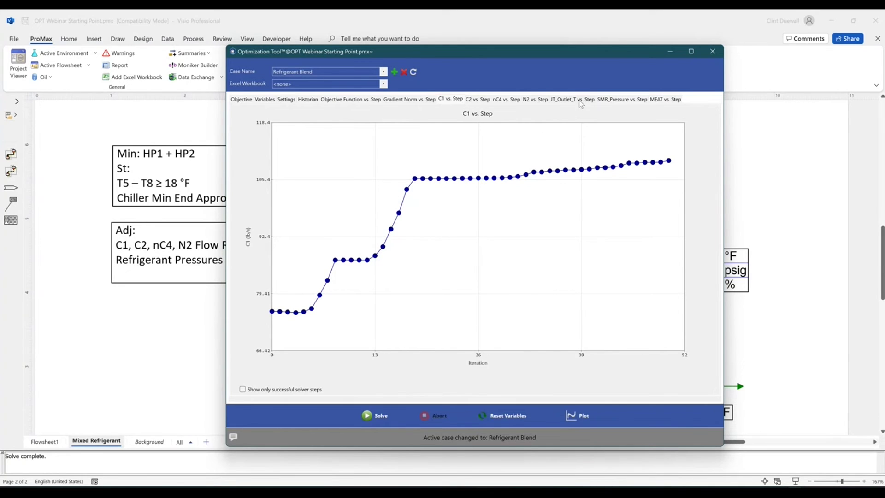
{"action": "left_click", "coordinate": [615, 101]}
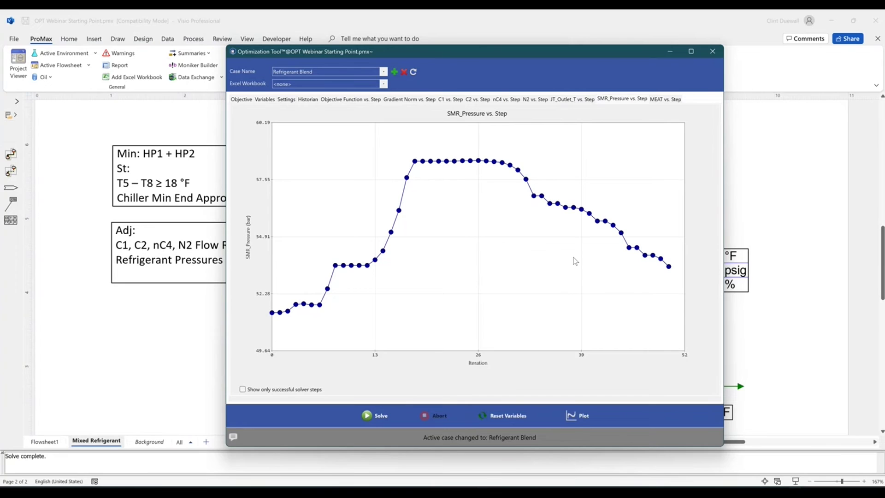
{"action": "left_click", "coordinate": [655, 100]}
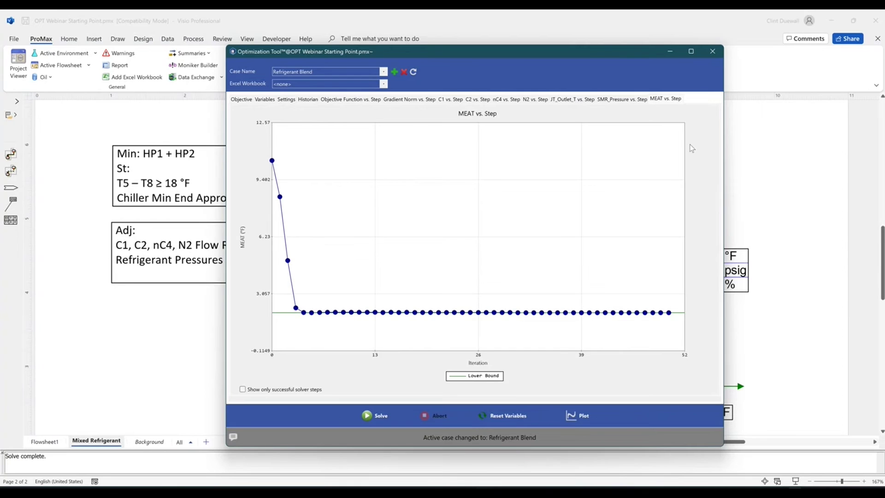
- Bring the flowsheet back to the front and locate stream 5
{"action": "left_click", "coordinate": [742, 155]}
{"action": "scroll", "coordinate": [741, 155], "scroll_direction": "down", "scroll_amount": 1}
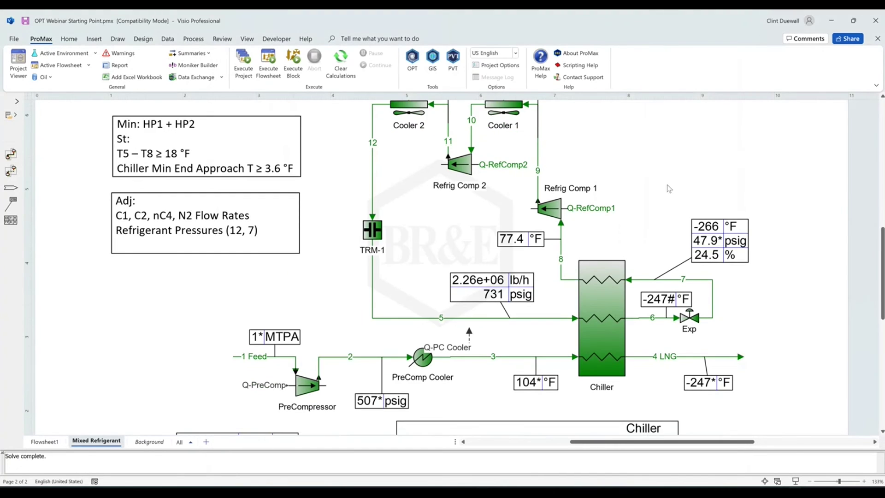
{"action": "scroll", "coordinate": [668, 189], "scroll_direction": "down", "scroll_amount": 2, "text": "ctrl"}
{"action": "scroll", "coordinate": [663, 190], "scroll_direction": "up", "scroll_amount": 1}
{"action": "scroll", "coordinate": [657, 191], "scroll_direction": "right", "scroll_amount": 2}
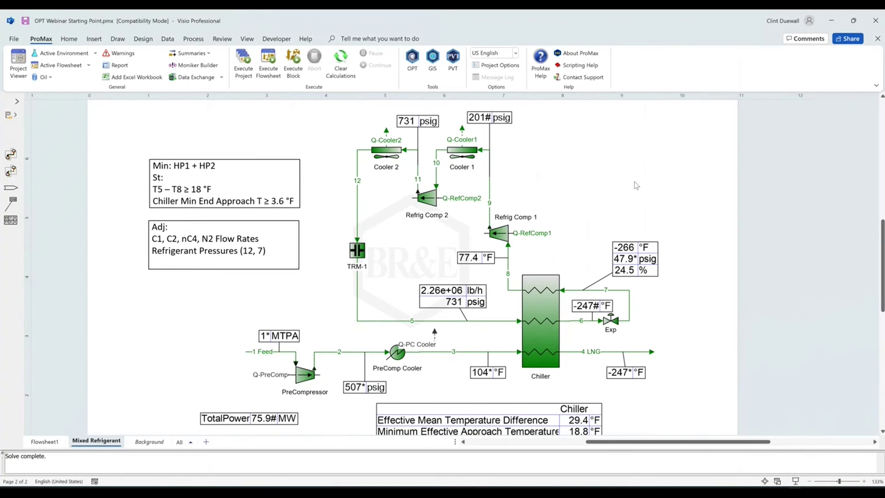
{"action": "scroll", "coordinate": [619, 196], "scroll_direction": "up", "scroll_amount": 2, "text": "ctrl"}
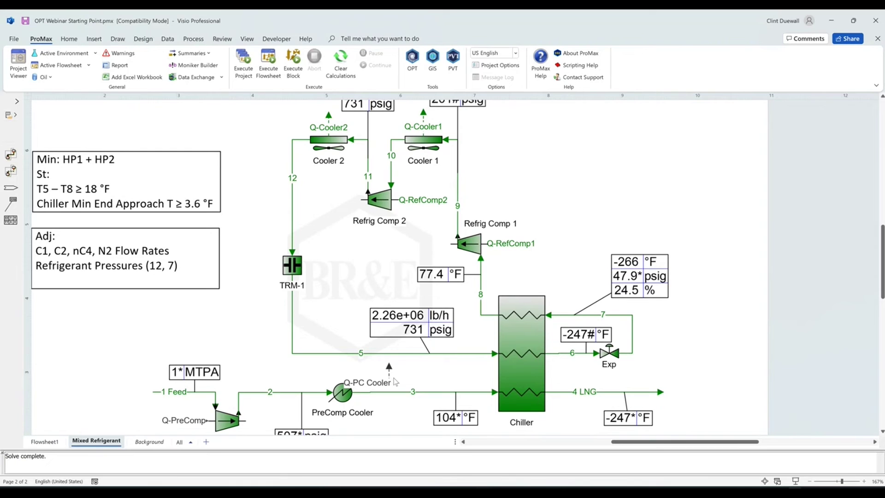
- Display stream 5's mole-fraction composition: 23.57% methane, 31.12% ethane, 18.96% butane, 26.34% nitrogen
{"action": "double_click", "coordinate": [353, 353]}
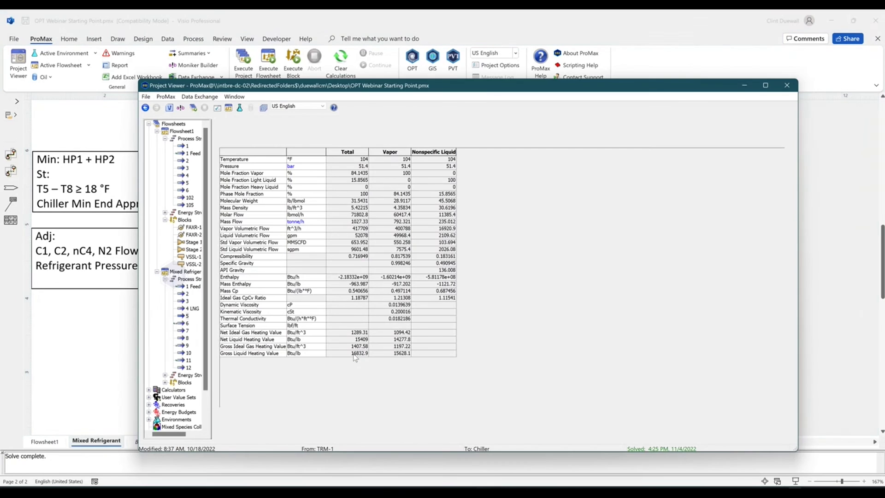
{"action": "left_click", "coordinate": [261, 143]}
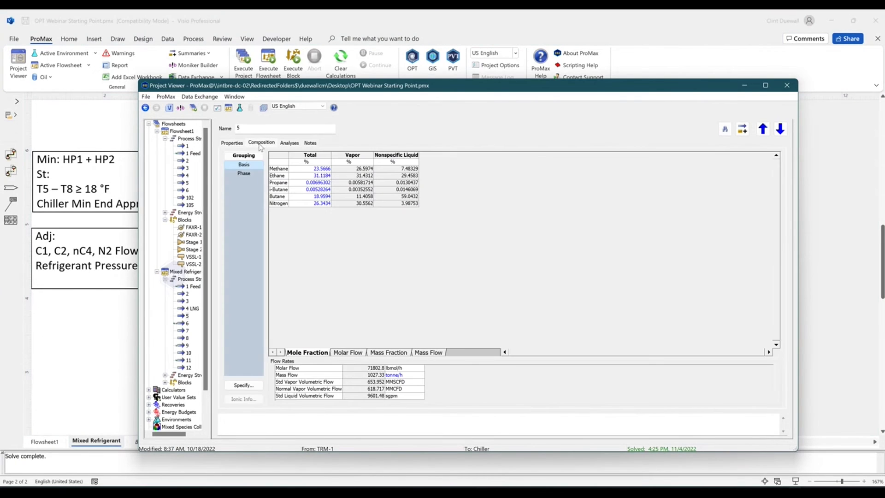
{"action": "left_click_drag", "start_coordinate": [374, 87], "coordinate": [328, 411]}
{"action": "scroll", "coordinate": [400, 349], "scroll_direction": "down", "scroll_amount": 3}
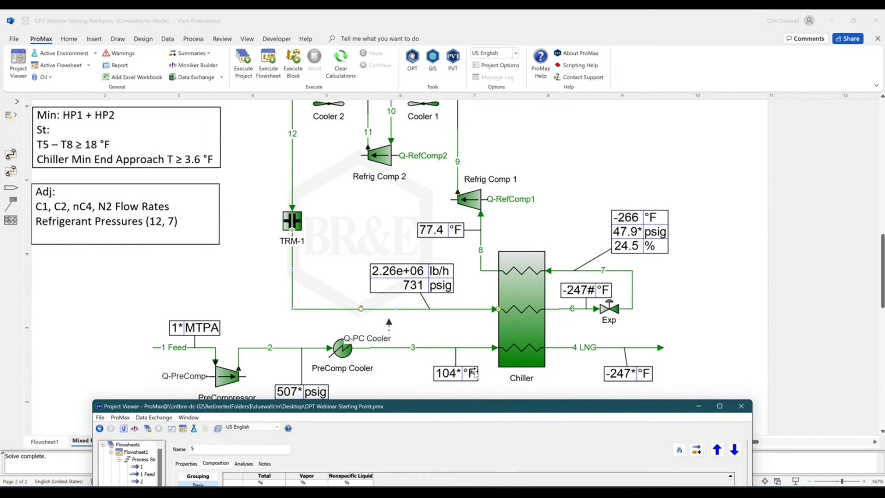
{"action": "scroll", "coordinate": [470, 369], "scroll_direction": "down", "scroll_amount": 3}
{"action": "scroll", "coordinate": [500, 369], "scroll_direction": "down", "scroll_amount": 2}
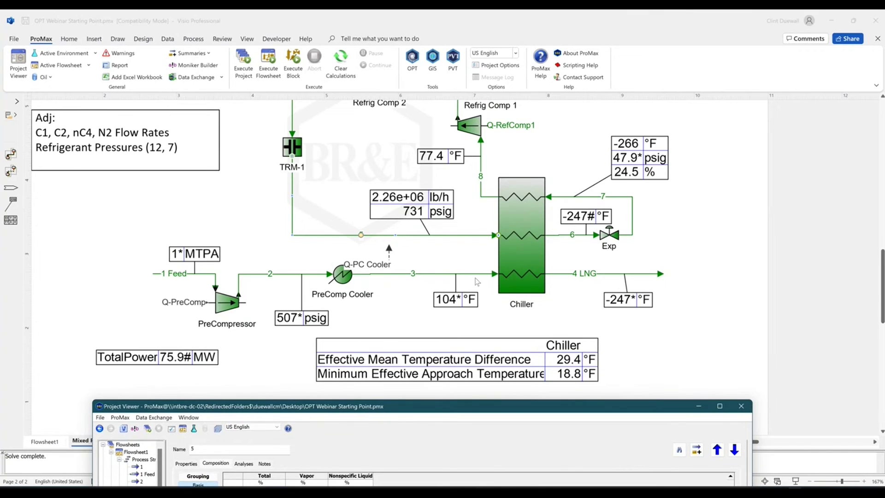
{"action": "scroll", "coordinate": [565, 314], "scroll_direction": "up", "scroll_amount": 1}
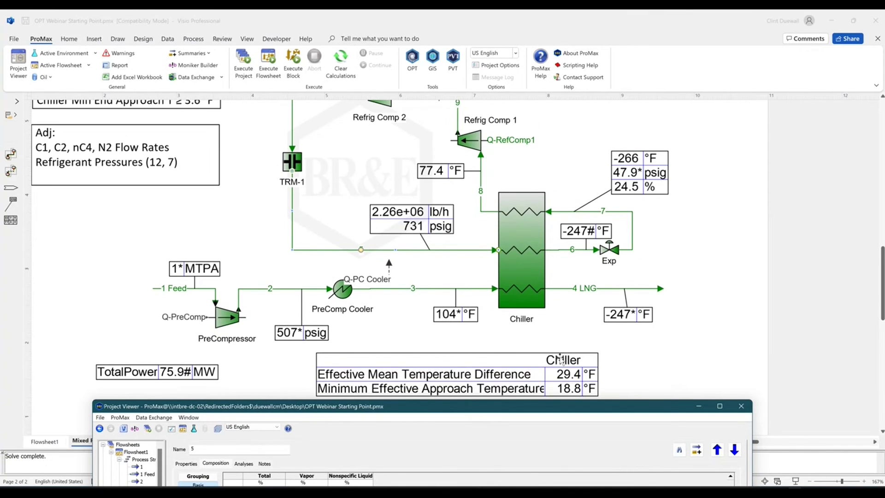
{"action": "scroll", "coordinate": [544, 350], "scroll_direction": "down", "scroll_amount": 2}
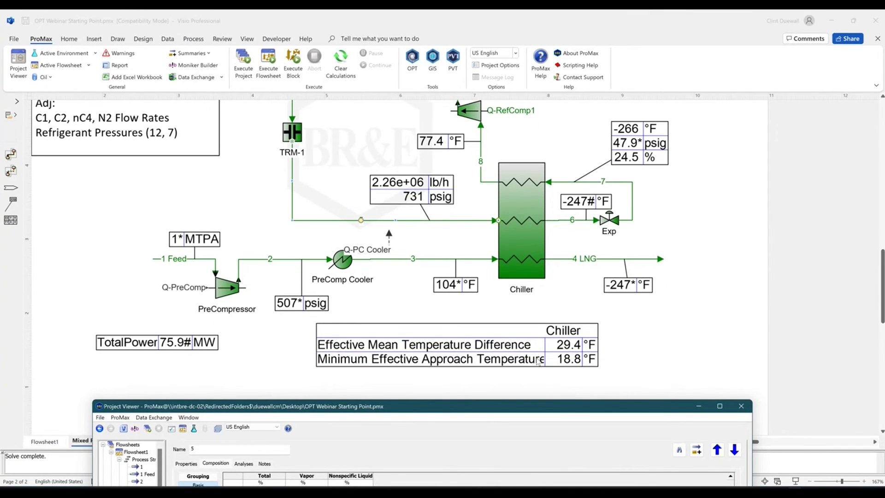
{"action": "scroll", "coordinate": [541, 396], "scroll_direction": "up", "scroll_amount": 7}
{"action": "left_click_drag", "start_coordinate": [541, 406], "coordinate": [576, 76]}
{"action": "scroll", "coordinate": [372, 234], "scroll_direction": "up", "scroll_amount": 3}
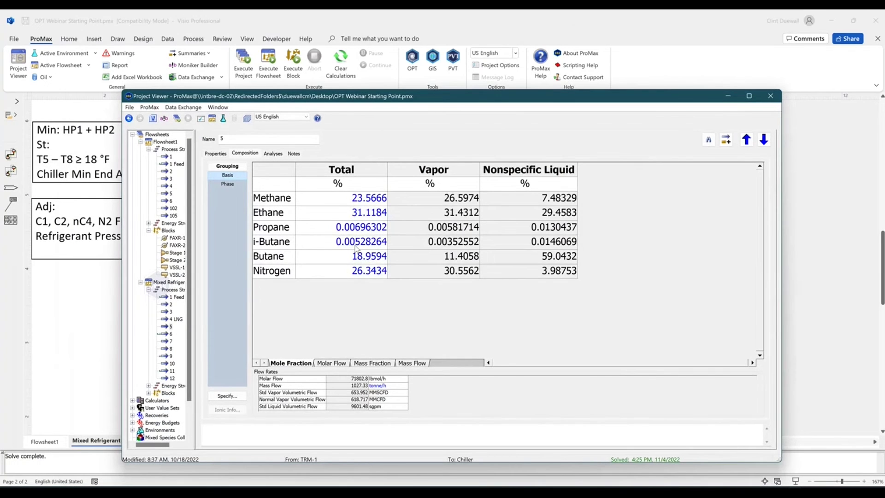
- Set stream 5's methane flow to 300 tonne/h
{"action": "double_click", "coordinate": [355, 246]}
{"action": "scroll", "coordinate": [547, 230], "scroll_direction": "up", "scroll_amount": 3}
{"action": "left_click", "coordinate": [673, 213]}
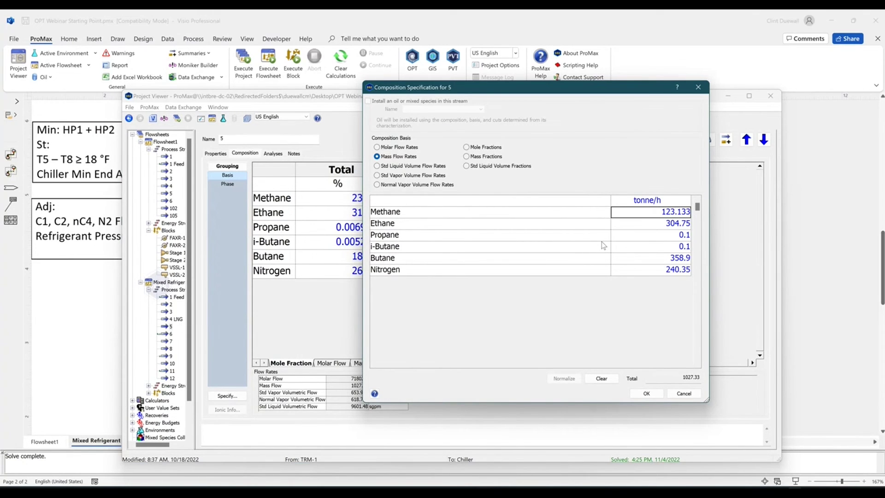
{"action": "type", "text": "300"}
{"action": "key", "text": "Return"}
{"action": "left_click", "coordinate": [646, 393]}
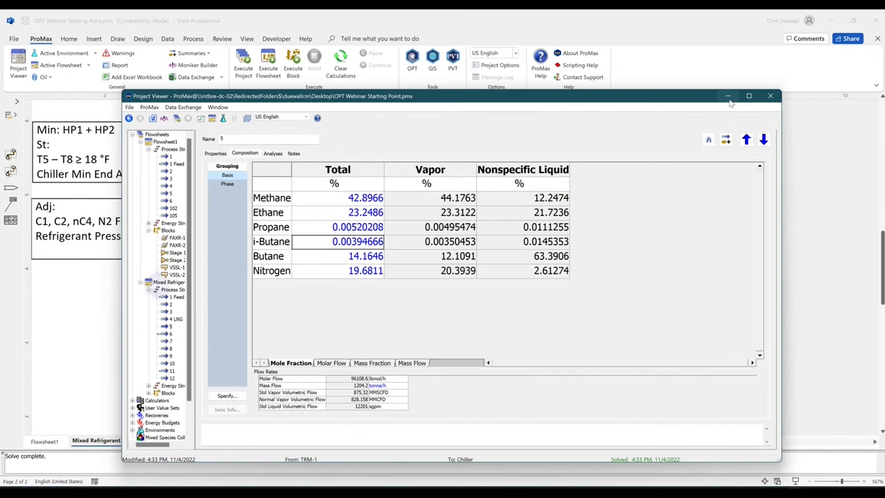
- Re-solve the flowsheet, giving total power 107 MW and chiller MEAT -1.8 °F
{"action": "left_click", "coordinate": [727, 95]}
{"action": "left_click", "coordinate": [243, 62]}
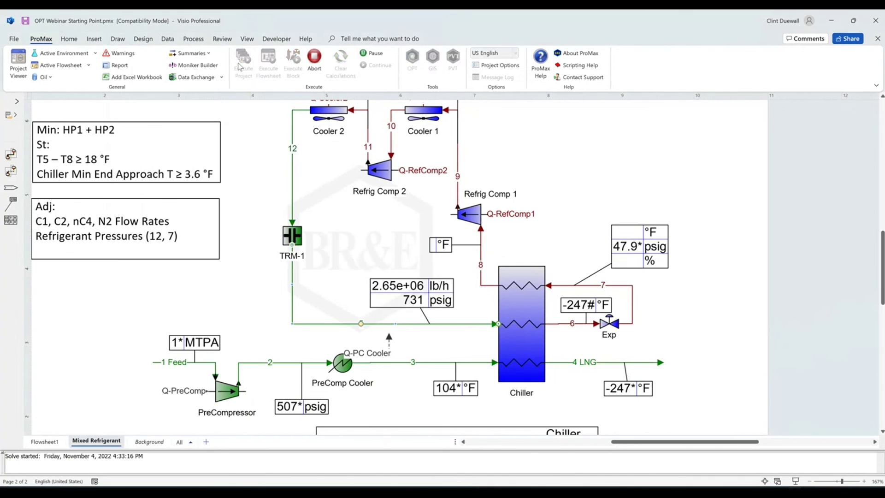
{"action": "scroll", "coordinate": [499, 228], "scroll_direction": "up", "scroll_amount": 2}
{"action": "scroll", "coordinate": [501, 229], "scroll_direction": "down", "scroll_amount": 2, "text": "ctrl"}
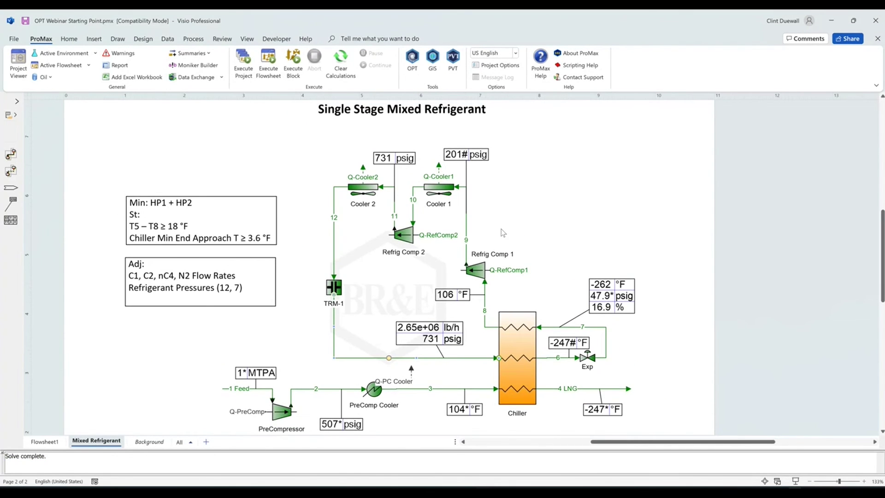
{"action": "scroll", "coordinate": [502, 233], "scroll_direction": "down", "scroll_amount": 1}
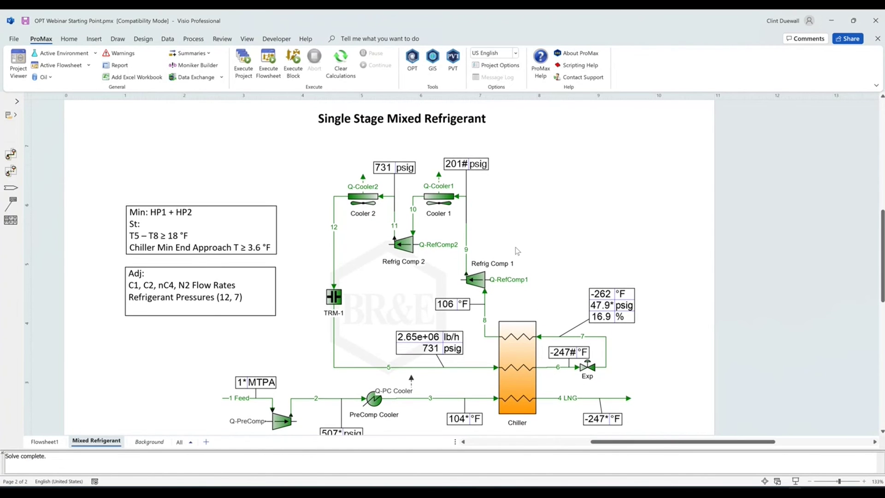
{"action": "scroll", "coordinate": [530, 154], "scroll_direction": "up", "scroll_amount": 1}
{"action": "scroll", "coordinate": [608, 149], "scroll_direction": "down", "scroll_amount": 2}
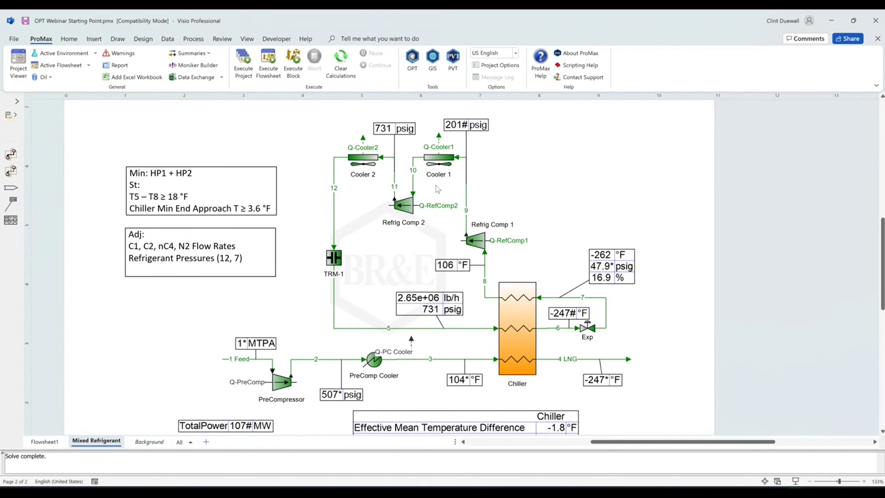
- Restore the variables from the final Refrigerant Blend optimization step in the Historian
{"action": "left_click", "coordinate": [412, 69]}
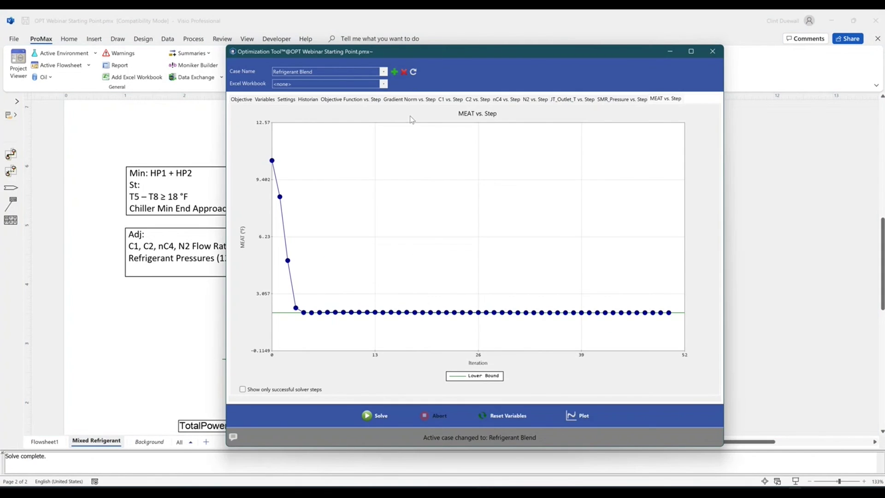
{"action": "left_click", "coordinate": [307, 100]}
{"action": "scroll", "coordinate": [518, 291], "scroll_direction": "down", "scroll_amount": 5}
{"action": "scroll", "coordinate": [521, 293], "scroll_direction": "down", "scroll_amount": 1}
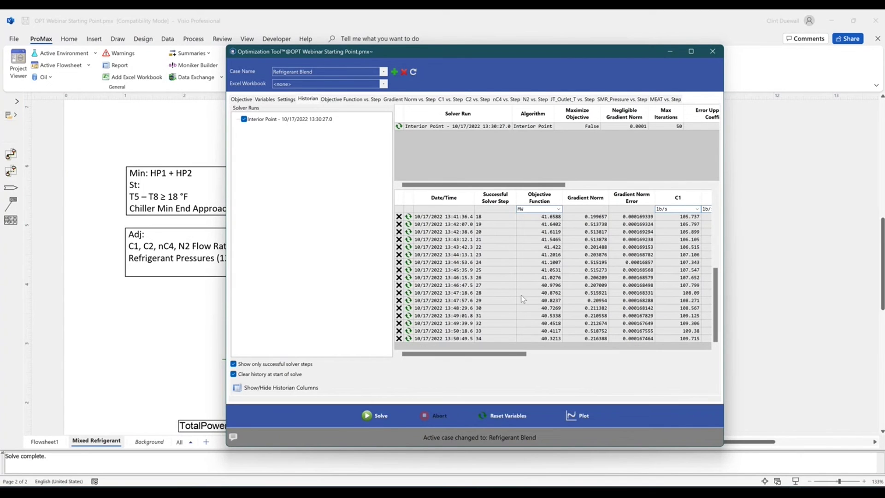
{"action": "left_click", "coordinate": [405, 338]}
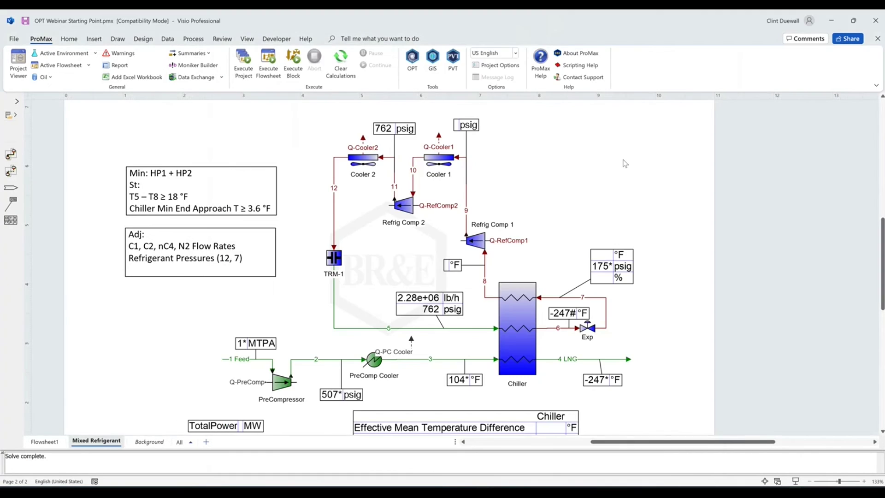
- Re-solve the flowsheet, returning total power to 40.3 MW with stream 5 at 762 psig
{"action": "left_click", "coordinate": [268, 62]}
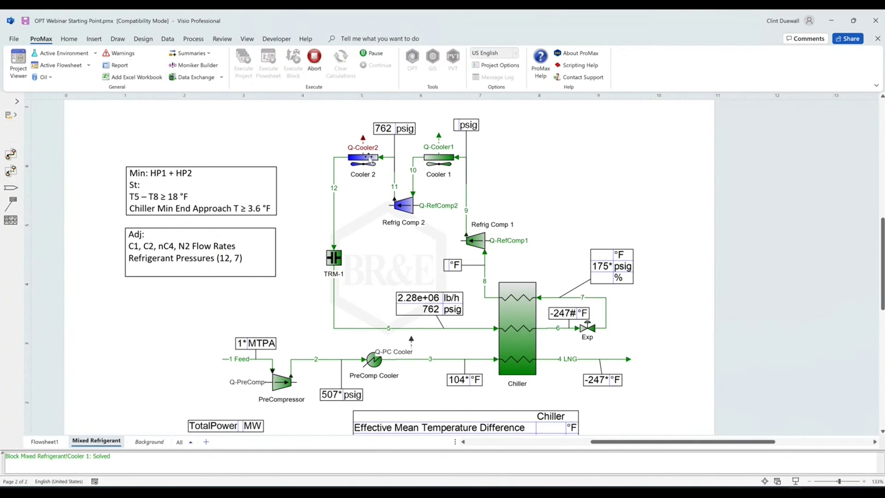
{"action": "scroll", "coordinate": [528, 216], "scroll_direction": "down", "scroll_amount": 1}
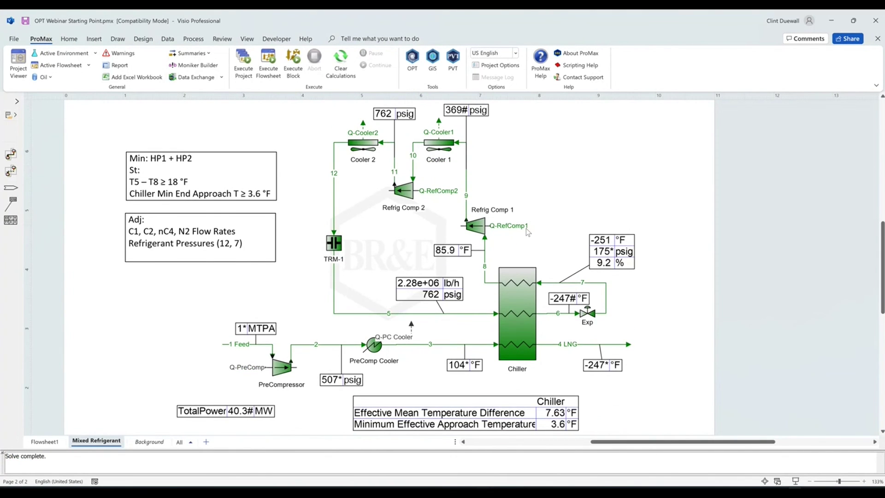
{"action": "scroll", "coordinate": [526, 230], "scroll_direction": "up", "scroll_amount": 1}
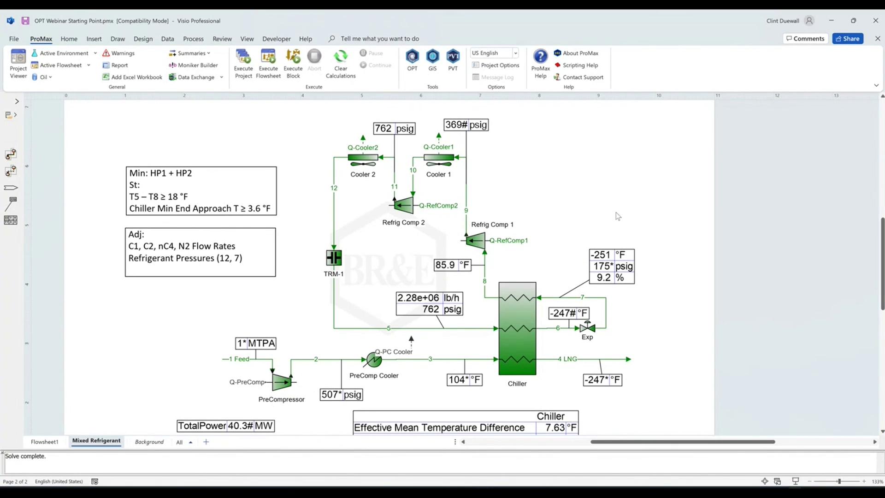
{"action": "scroll", "coordinate": [616, 219], "scroll_direction": "down", "scroll_amount": 1}
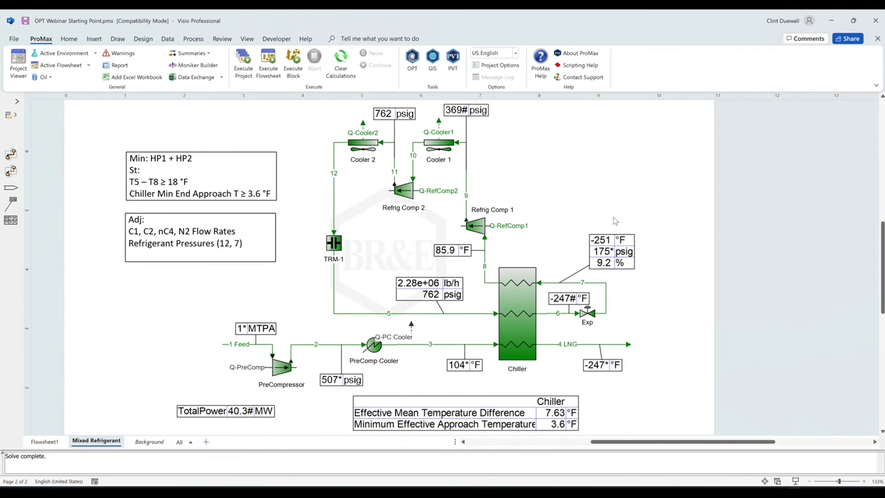
{"action": "scroll", "coordinate": [615, 221], "scroll_direction": "up", "scroll_amount": 1}
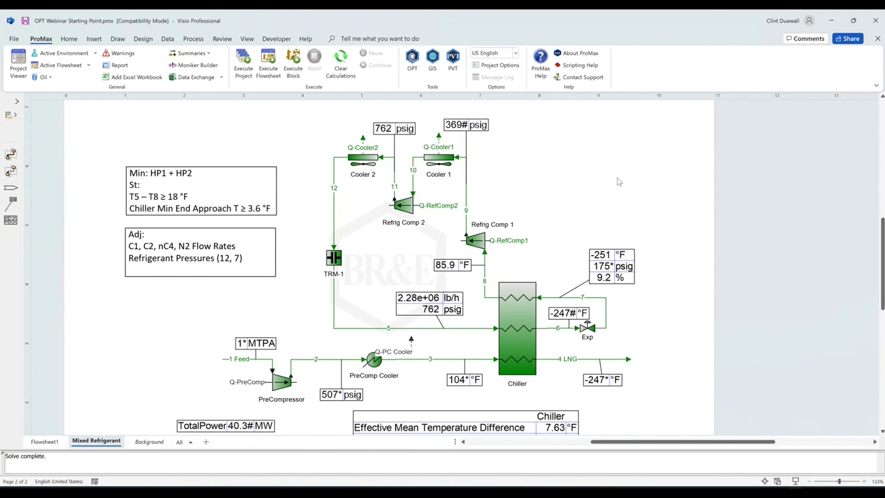
{"action": "scroll", "coordinate": [618, 181], "scroll_direction": "up", "scroll_amount": 1}
{"action": "scroll", "coordinate": [618, 181], "scroll_direction": "down", "scroll_amount": 1}
{"action": "scroll", "coordinate": [618, 182], "scroll_direction": "up", "scroll_amount": 3}
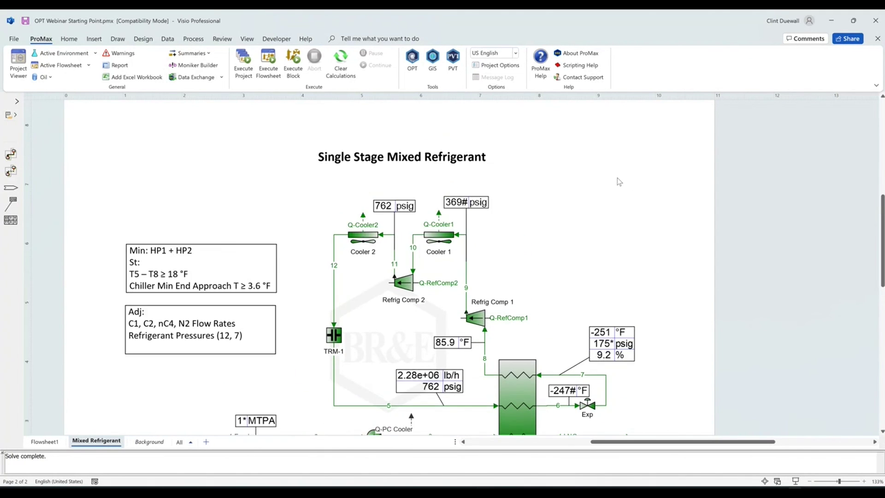
{"action": "scroll", "coordinate": [619, 182], "scroll_direction": "up", "scroll_amount": 2}
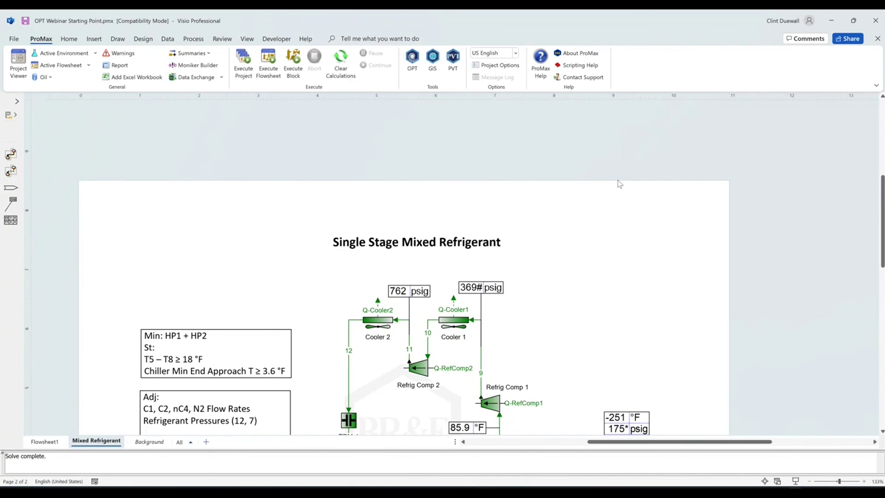
{"action": "scroll", "coordinate": [619, 184], "scroll_direction": "down", "scroll_amount": 2}
{"action": "scroll", "coordinate": [619, 184], "scroll_direction": "down", "scroll_amount": 2}
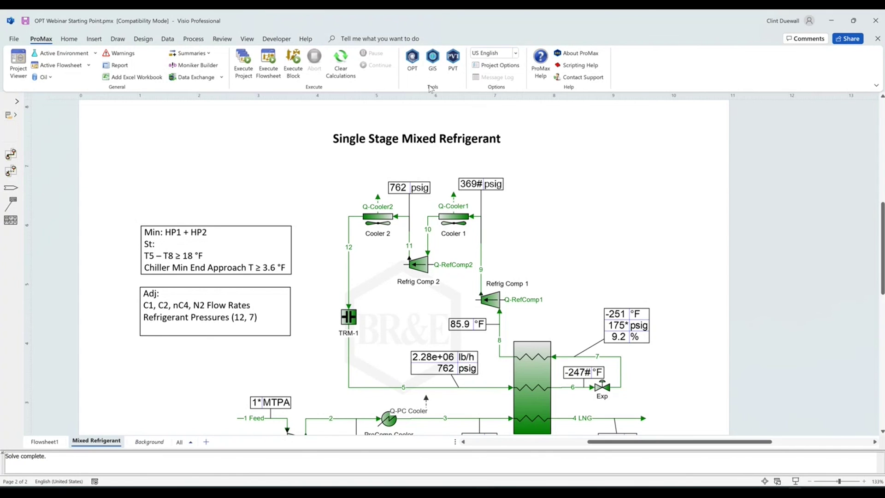
{"action": "left_click", "coordinate": [411, 59]}
{"action": "left_click", "coordinate": [241, 99]}
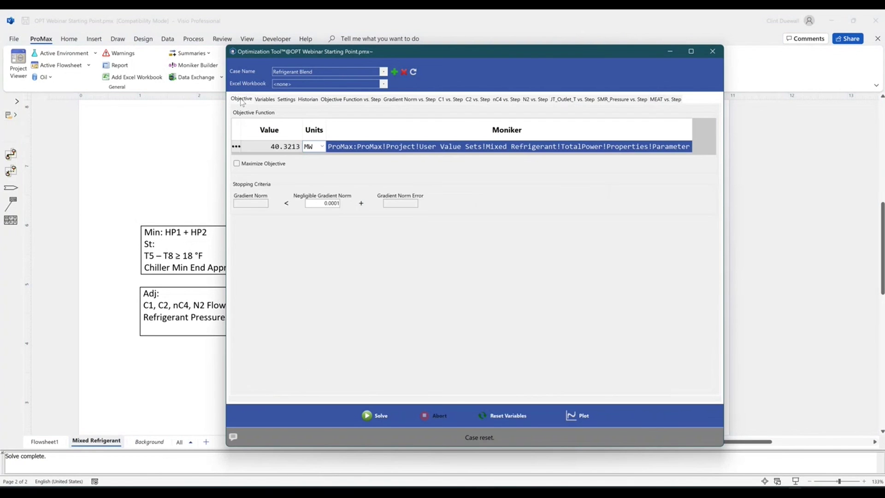
{"action": "left_click", "coordinate": [269, 100]}
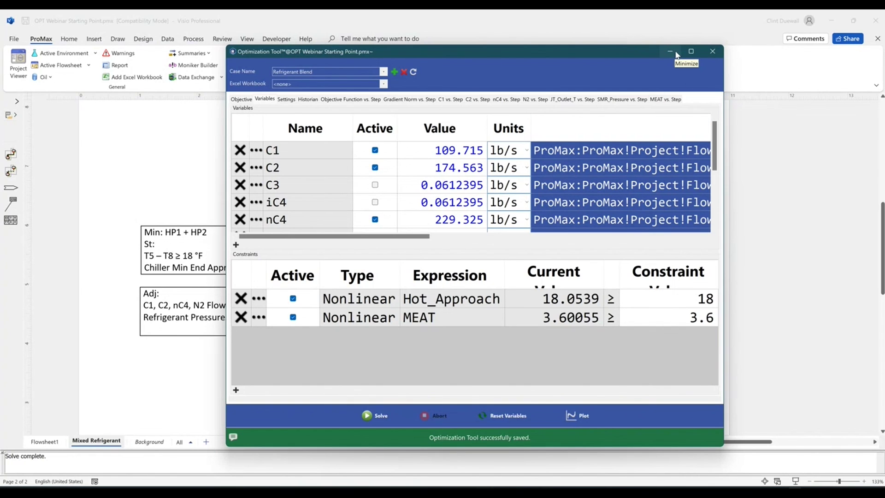
{"action": "left_click", "coordinate": [711, 52]}
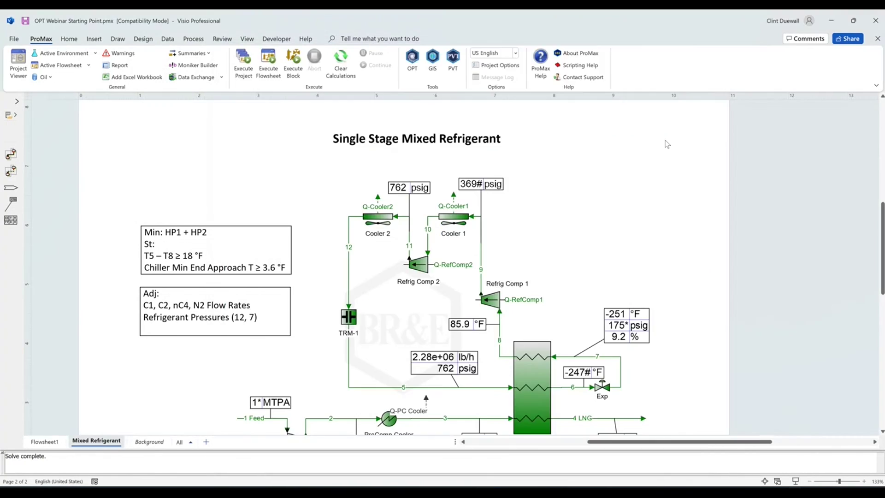
{"action": "scroll", "coordinate": [663, 168], "scroll_direction": "down", "scroll_amount": 2}
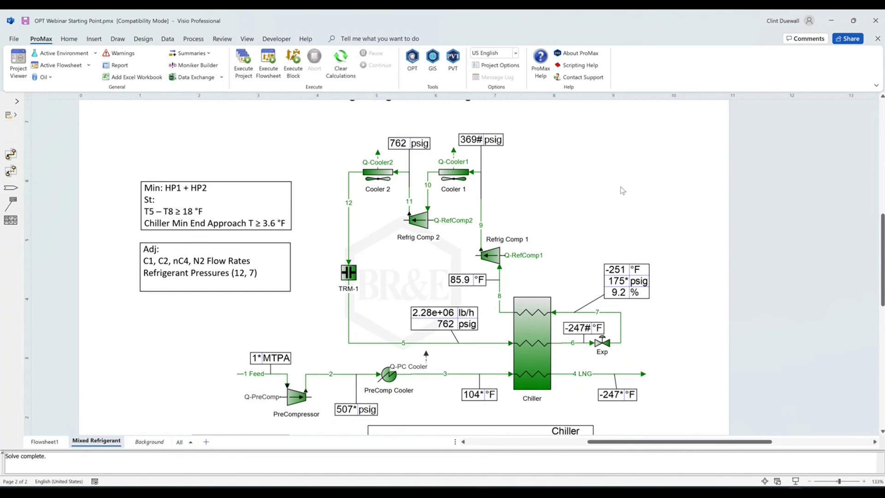